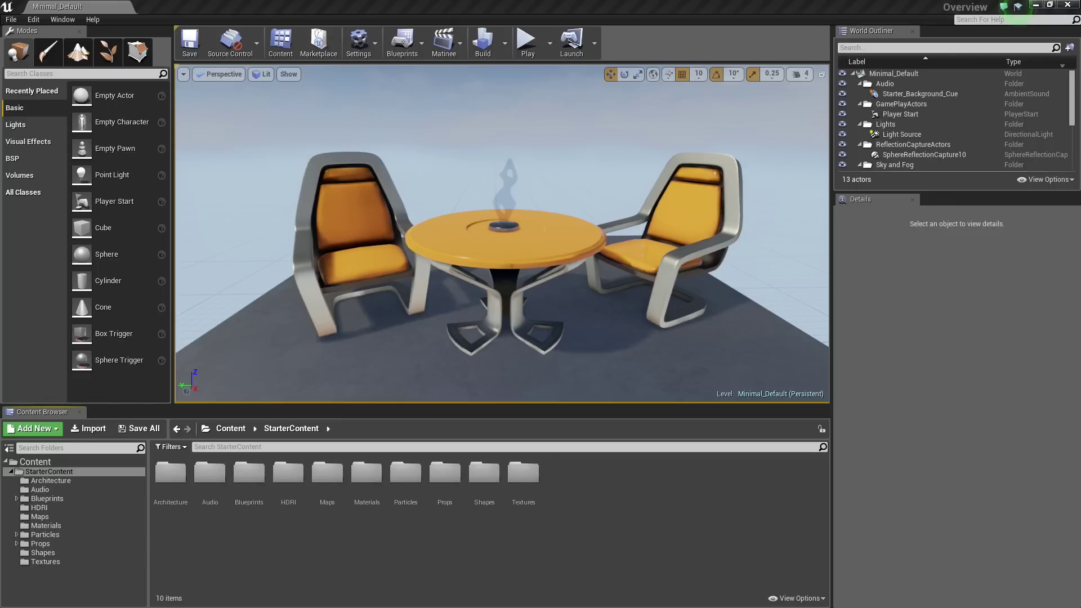
# Create a new level from the Default template
pyautogui.click(5, 21)
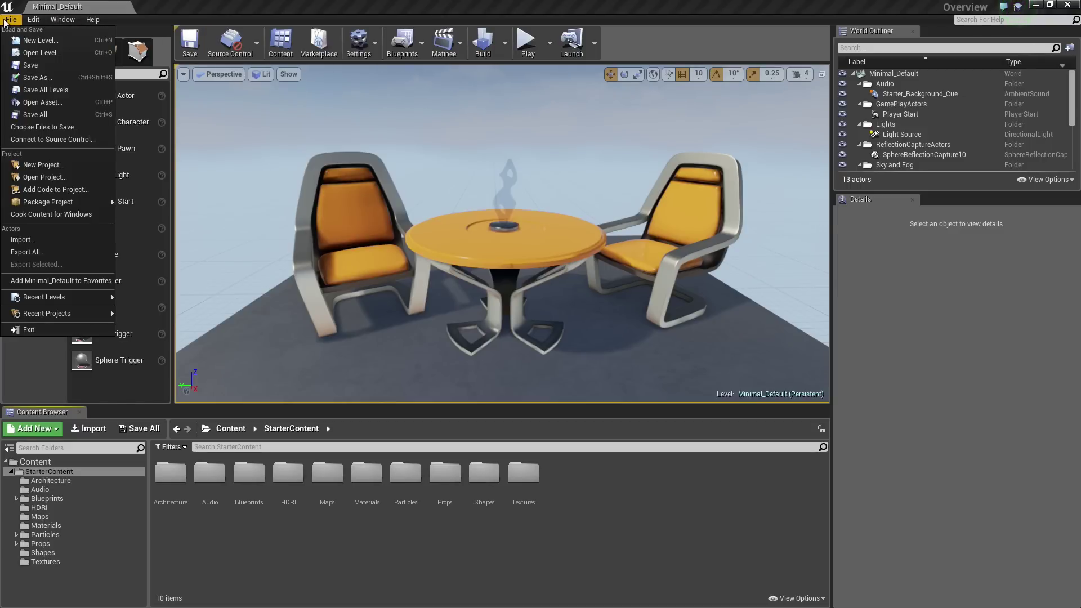
pyautogui.click(31, 40)
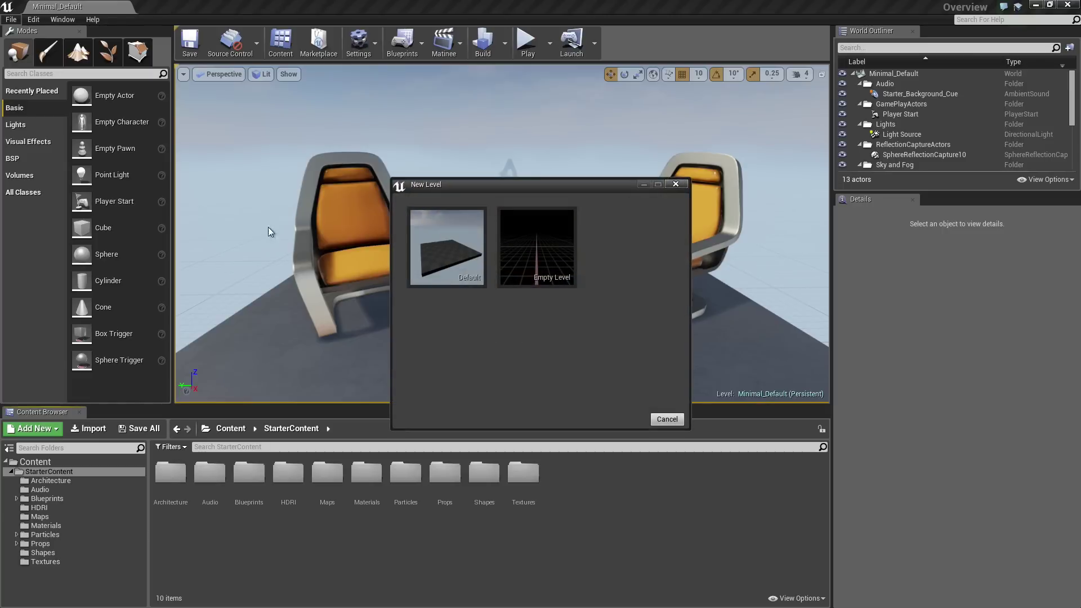
pyautogui.click(447, 245)
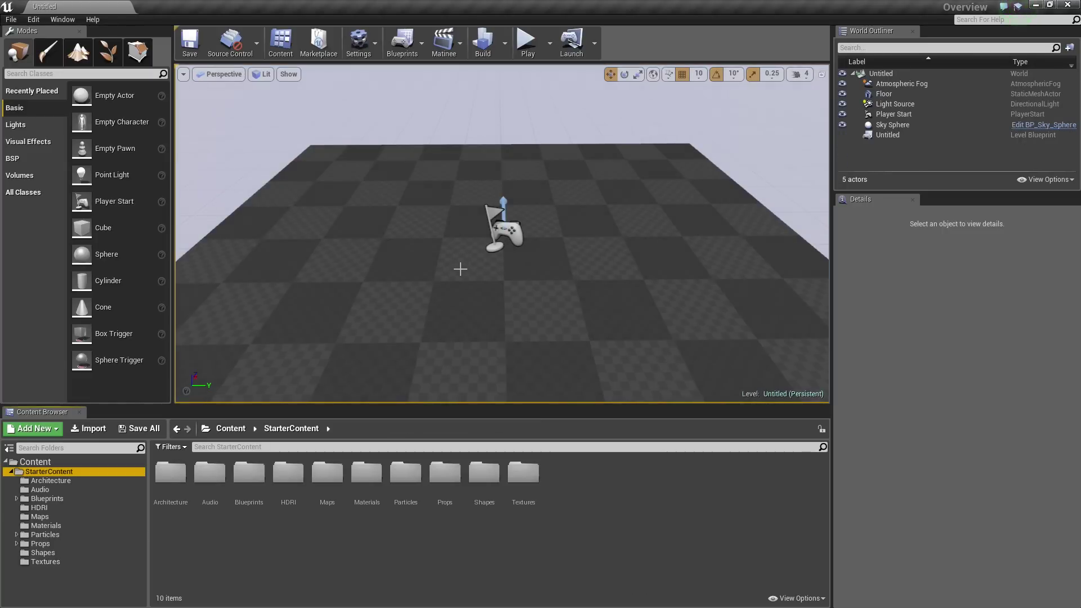
# Delete the Player Start actor from the new level
pyautogui.moveTo(540, 267)
pyautogui.mouseDown(button='right')
pyautogui.moveTo(557, 324)
pyautogui.moveTo(633, 269)
pyautogui.moveTo(540, 267)
pyautogui.mouseUp(button='right')
pyautogui.click(516, 244)
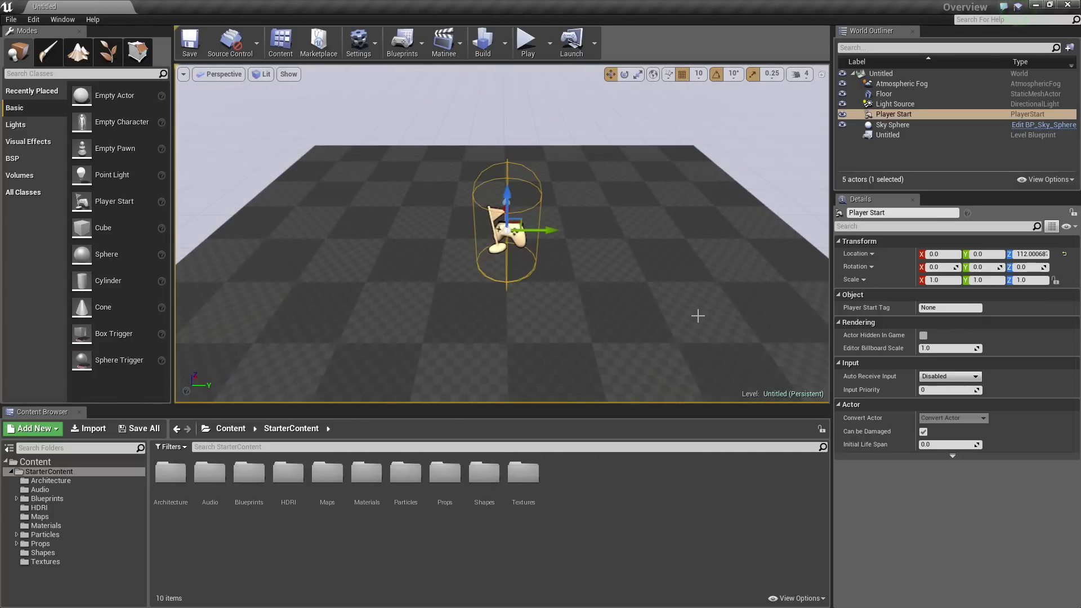
pyautogui.press('Delete')
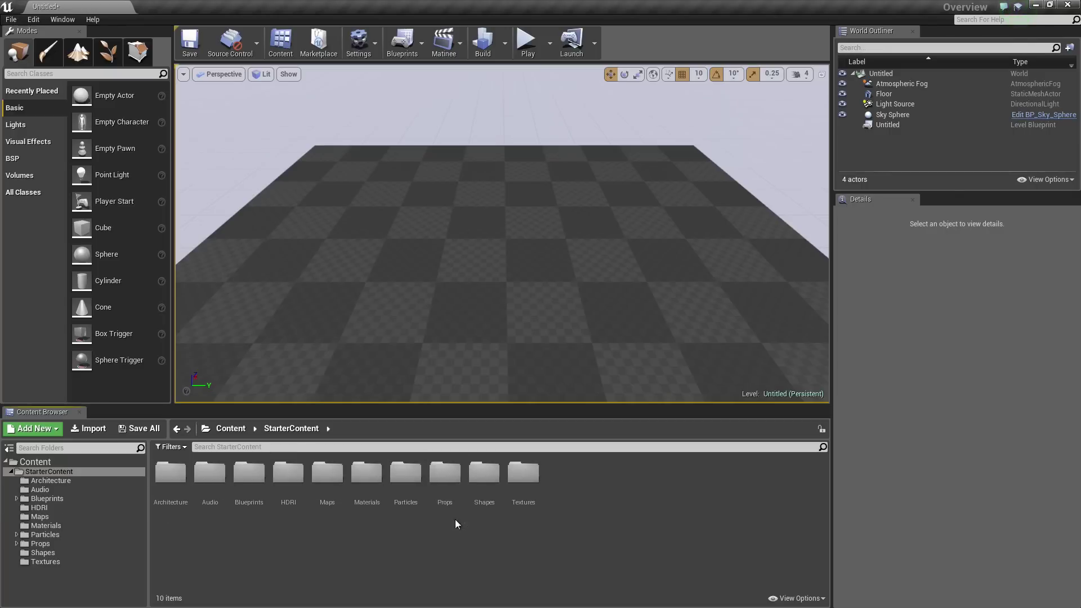
# Place the SM_Chair mesh from the StarterContent Props folder on the floor near its center
pyautogui.doubleClick(445, 474)
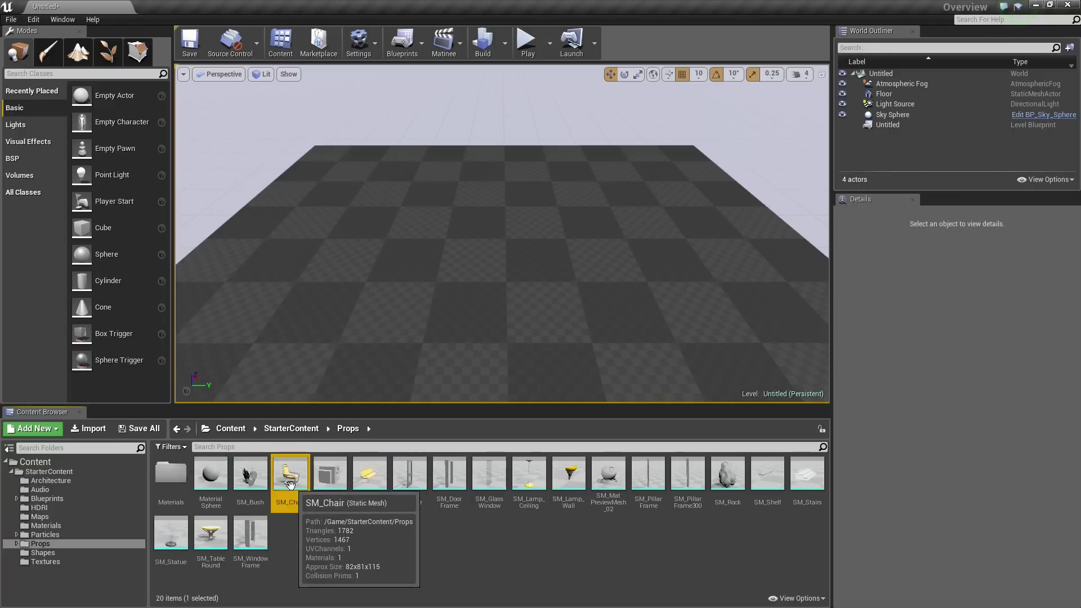
pyautogui.moveTo(290, 476); pyautogui.dragTo(500, 259)
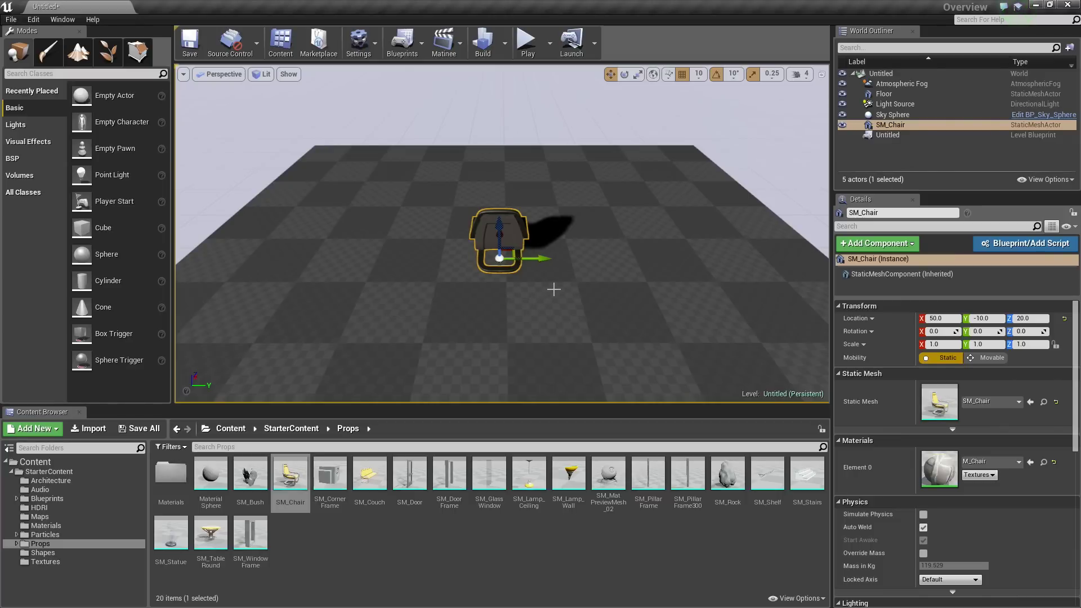
pyautogui.moveTo(563, 265); pyautogui.dragTo(338, 276, button='right')
pyautogui.press('d')
pyautogui.press('s')
pyautogui.moveTo(554, 302); pyautogui.dragTo(562, 288, button='right')
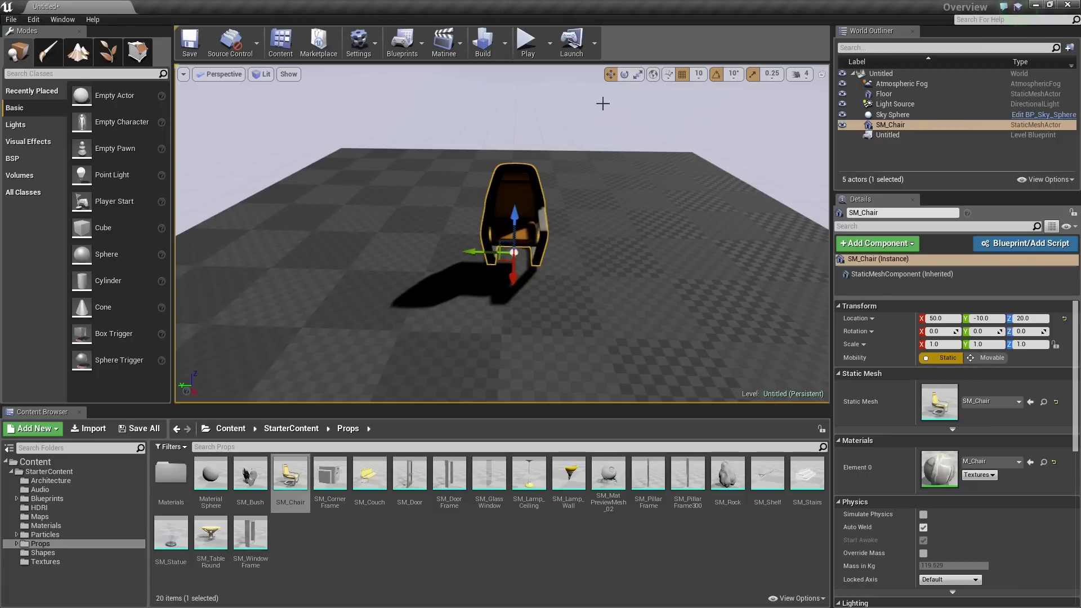
# Try the rotate and scale gizmos on the chair, and move it to about X 80, Y -30
pyautogui.click(624, 75)
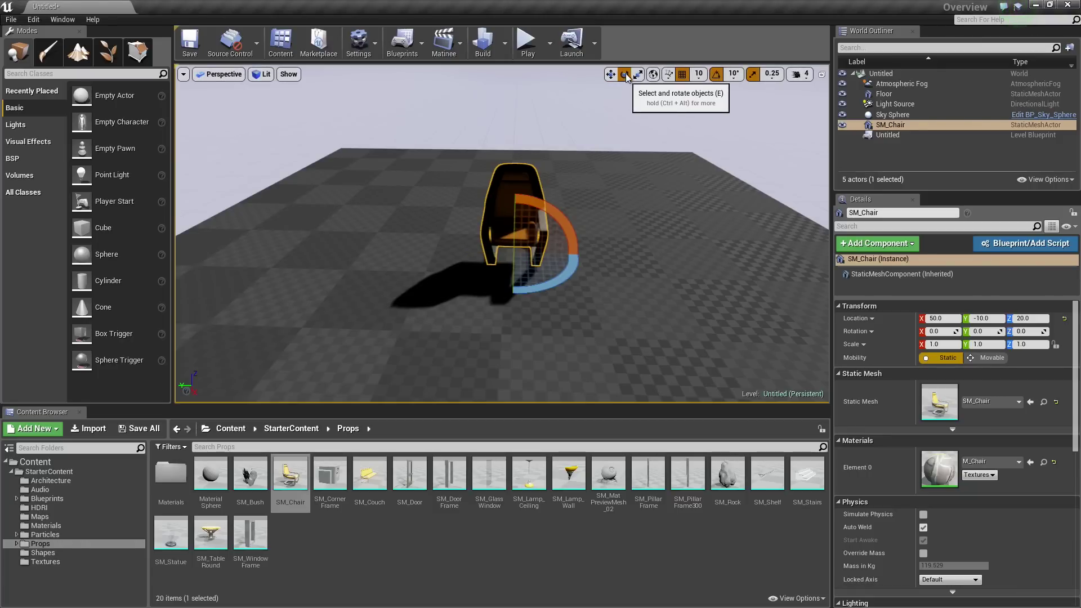
pyautogui.click(637, 75)
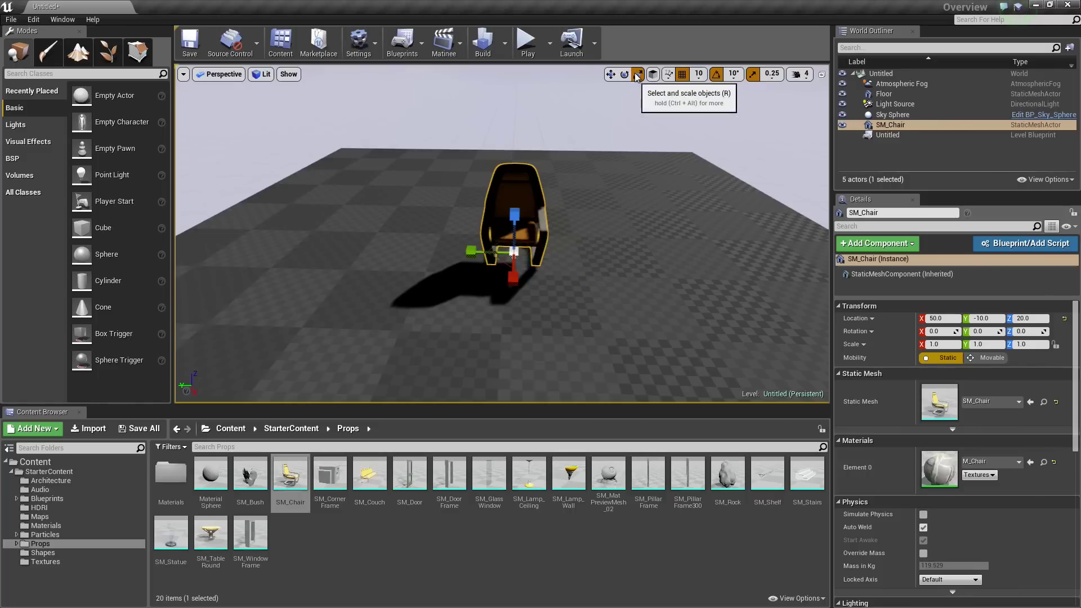
pyautogui.press('w')
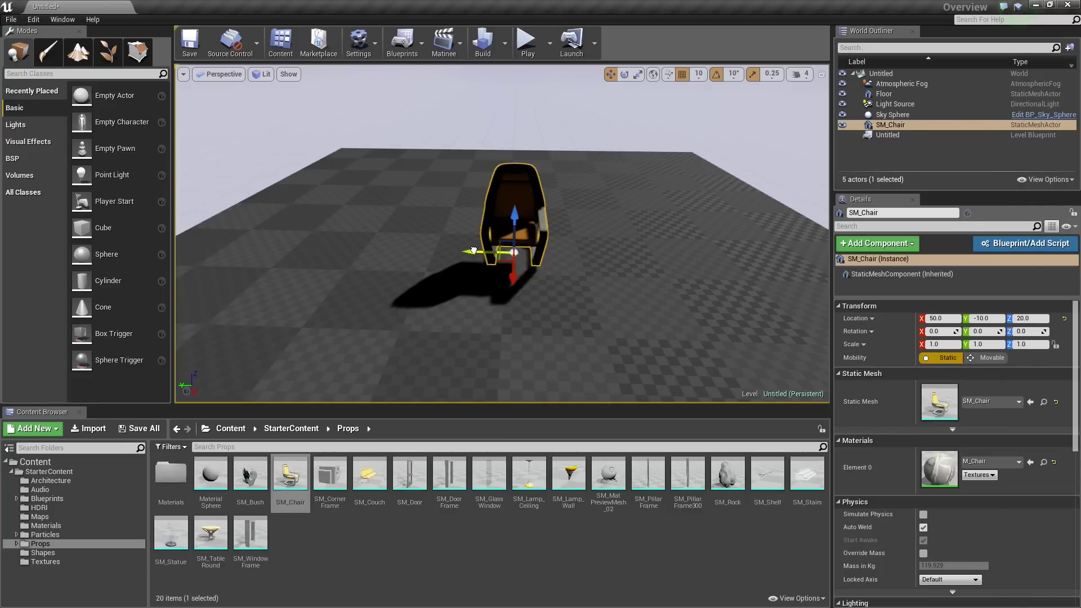
pyautogui.moveTo(473, 251)
pyautogui.mouseDown()
pyautogui.moveTo(339, 251)
pyautogui.moveTo(593, 252)
pyautogui.moveTo(430, 251)
pyautogui.moveTo(453, 251)
pyautogui.mouseUp()
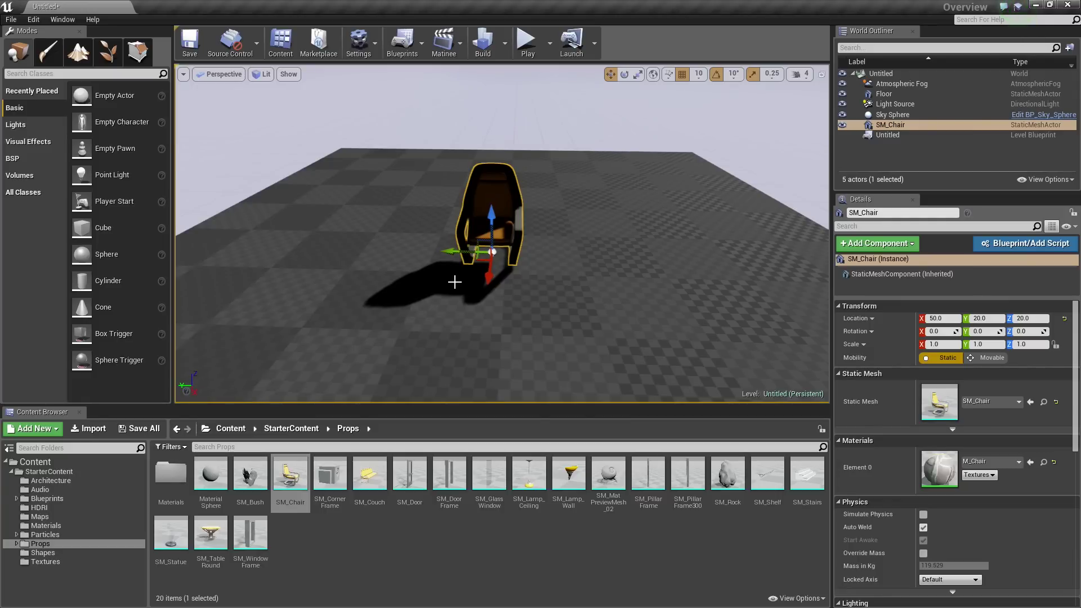
pyautogui.moveTo(450, 250); pyautogui.dragTo(530, 295)
pyautogui.moveTo(531, 232)
pyautogui.mouseDown()
pyautogui.moveTo(536, 115)
pyautogui.moveTo(545, 234)
pyautogui.mouseUp()
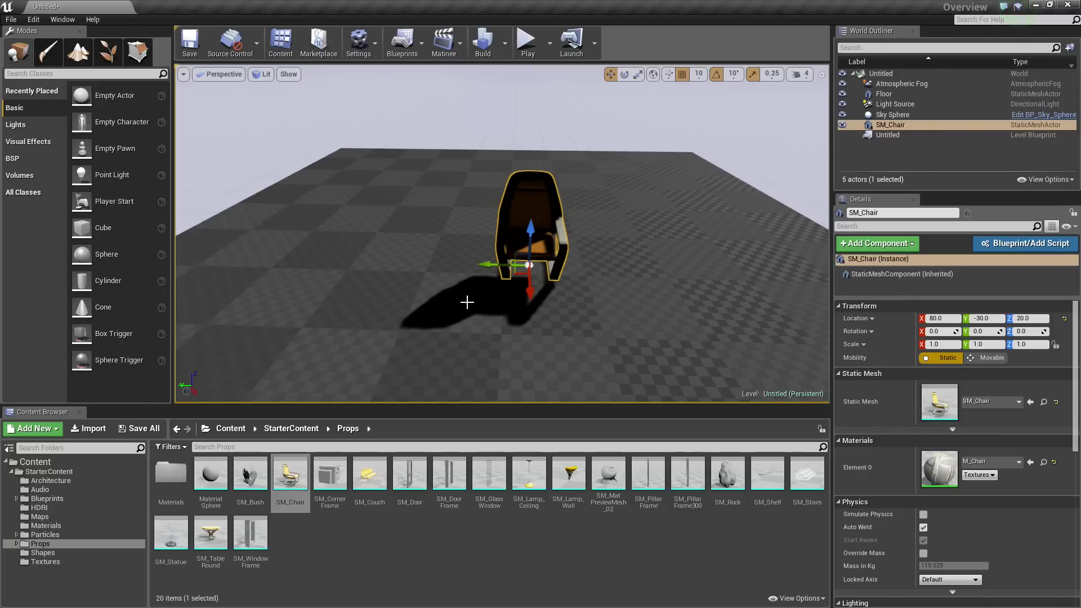
# Move the chair along two axes at once to X 70, Y -20, and freely to about X 58, Y -59, Z 38
pyautogui.scroll(5, 520, 317)
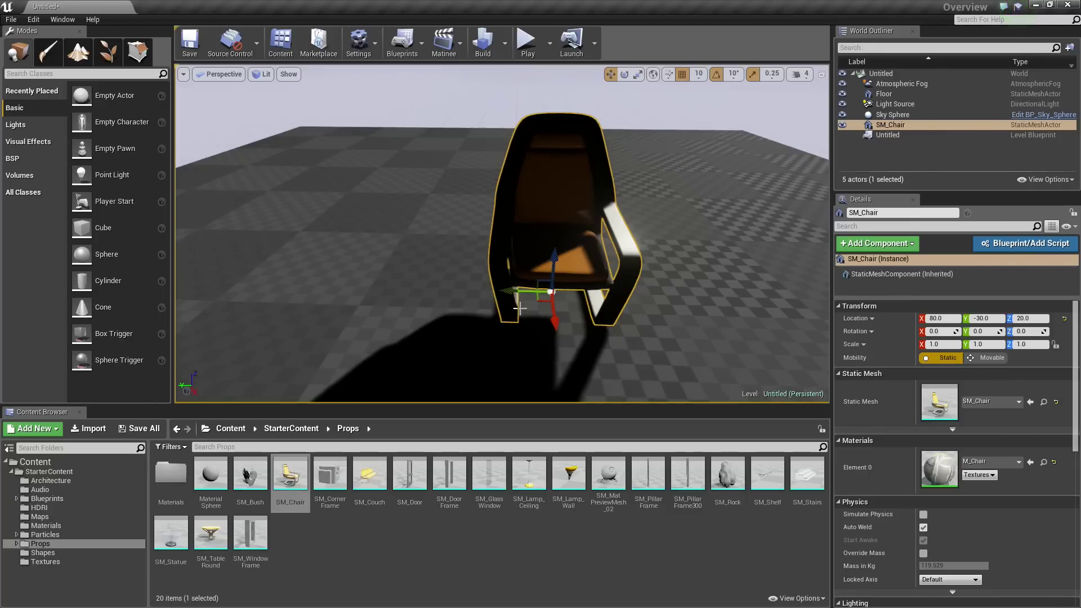
pyautogui.moveTo(563, 310)
pyautogui.mouseDown(button='right')
pyautogui.moveTo(606, 321)
pyautogui.moveTo(578, 327)
pyautogui.mouseUp(button='right')
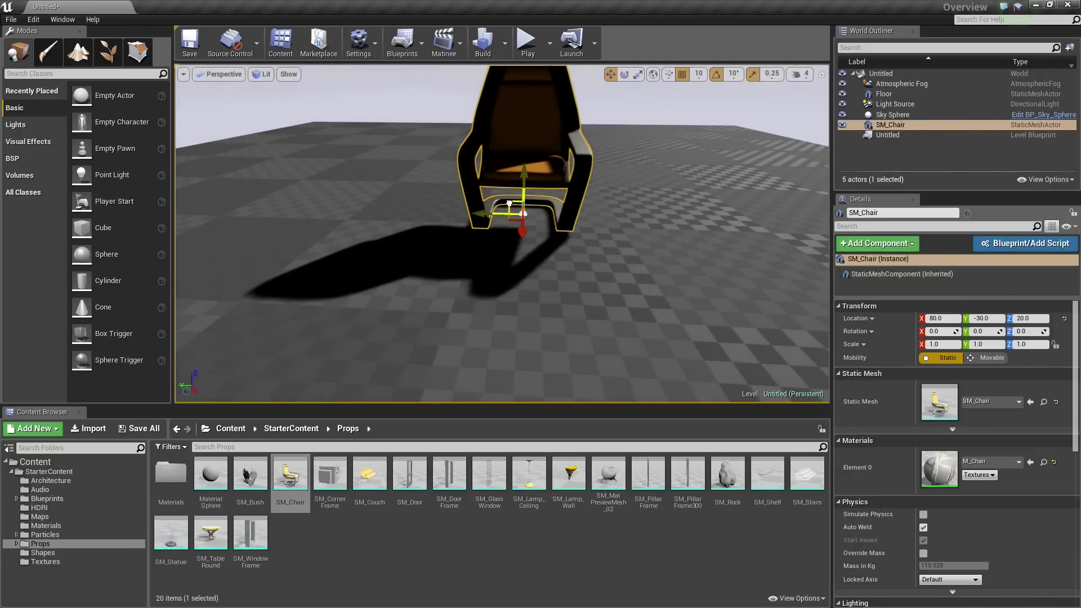
pyautogui.moveTo(509, 204)
pyautogui.mouseDown()
pyautogui.moveTo(507, 186)
pyautogui.moveTo(431, 125)
pyautogui.moveTo(535, 212)
pyautogui.moveTo(526, 181)
pyautogui.moveTo(446, 144)
pyautogui.moveTo(510, 221)
pyautogui.moveTo(417, 244)
pyautogui.moveTo(490, 221)
pyautogui.moveTo(589, 288)
pyautogui.moveTo(381, 241)
pyautogui.moveTo(568, 174)
pyautogui.moveTo(526, 102)
pyautogui.moveTo(609, 247)
pyautogui.moveTo(555, 271)
pyautogui.moveTo(507, 235)
pyautogui.moveTo(410, 290)
pyautogui.moveTo(499, 214)
pyautogui.mouseUp()
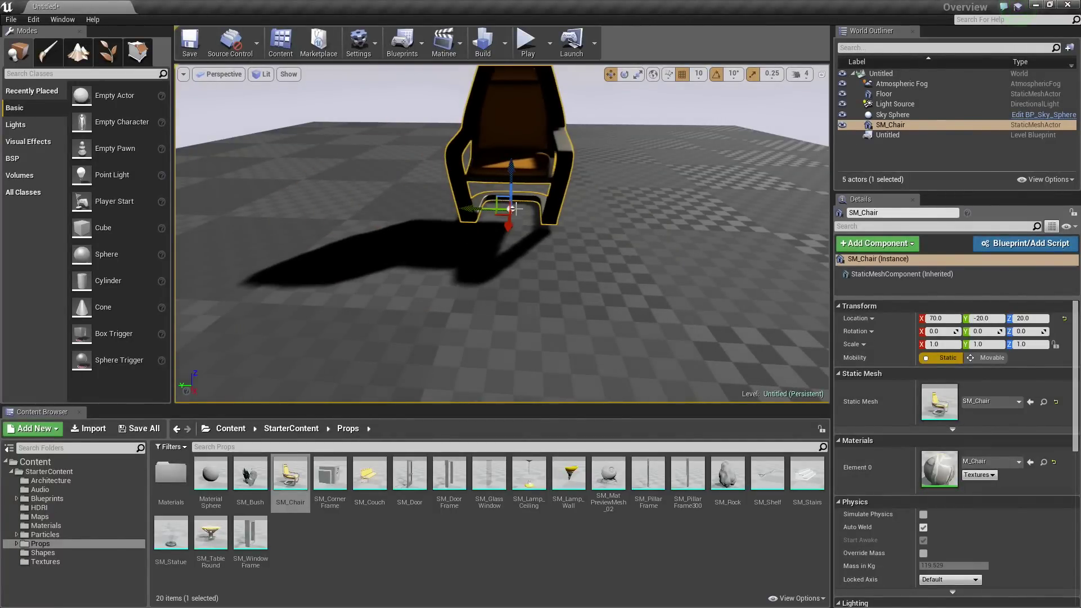
pyautogui.moveTo(535, 213); pyautogui.dragTo(598, 211, button='middle')
pyautogui.moveTo(449, 211); pyautogui.dragTo(501, 183)
# Snap the chair down to the floor, repeating the snap after raising it to about Z 100
pyautogui.moveTo(548, 207); pyautogui.dragTo(525, 176, button='right')
pyautogui.press('s')
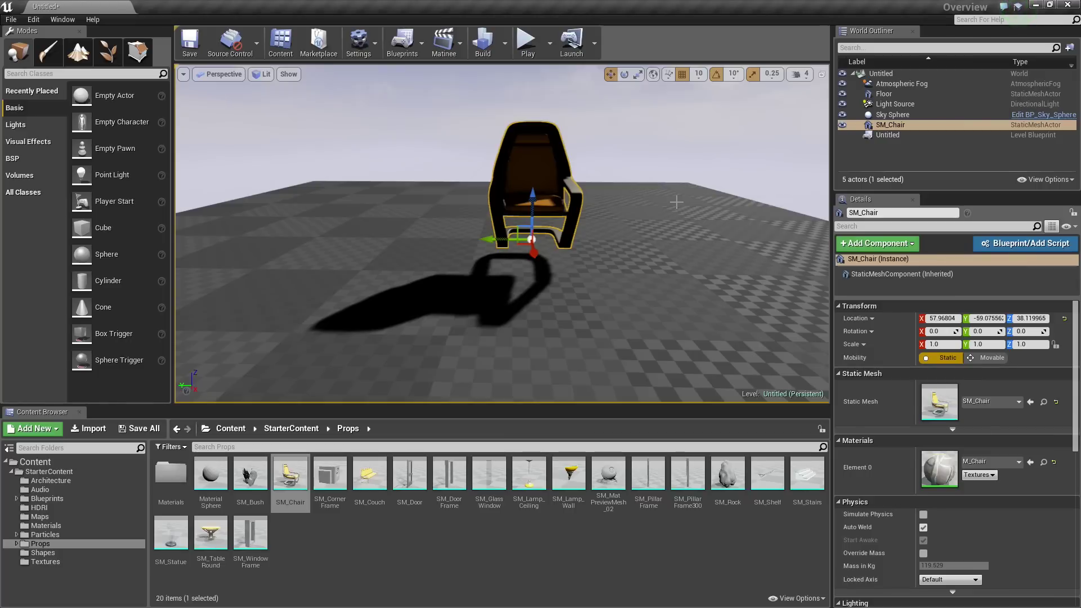
pyautogui.press('End')
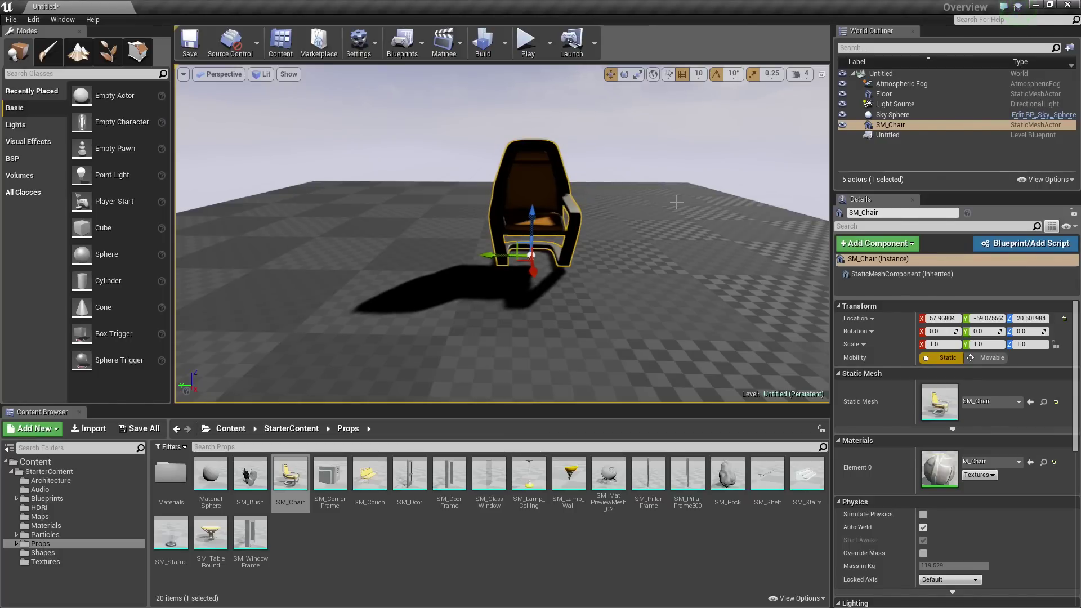
pyautogui.moveTo(533, 212); pyautogui.dragTo(536, 128)
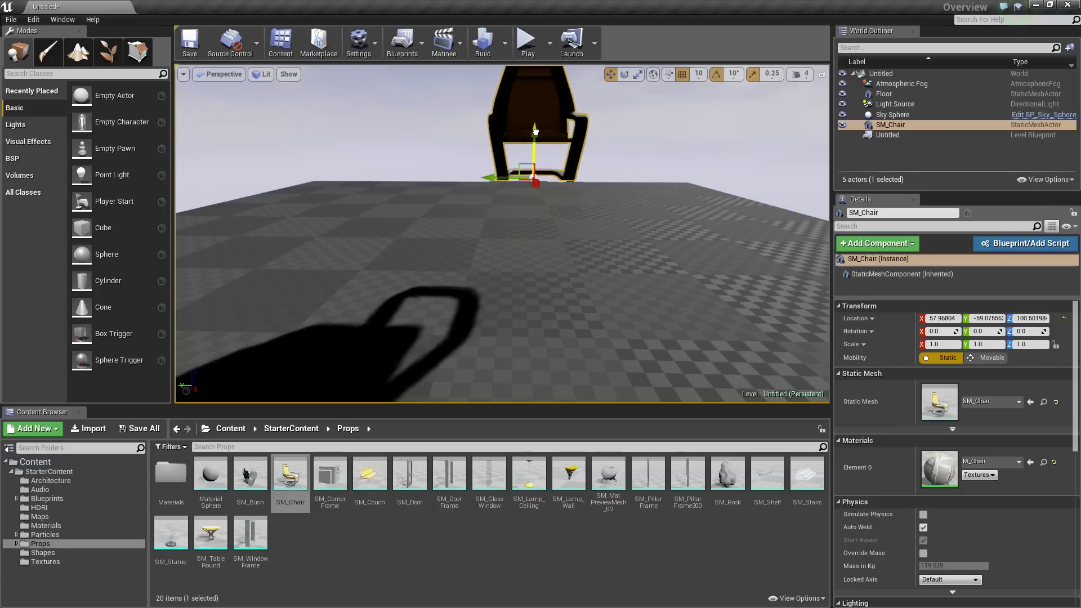
pyautogui.press('End')
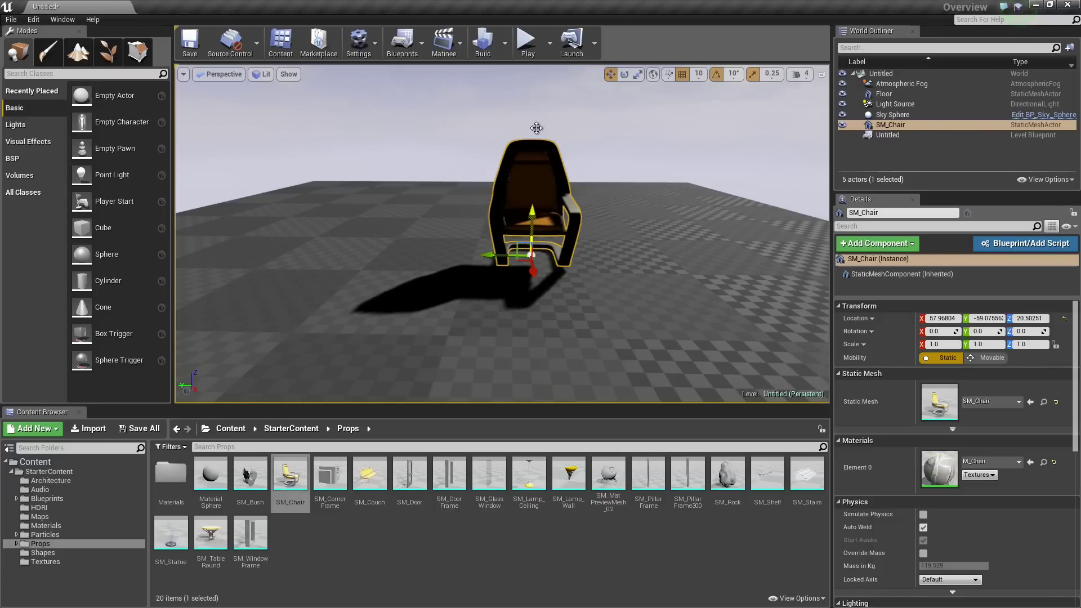
# Raise the chair to about Z 60, and move it in the YZ plane to about Y -49, Z 120
pyautogui.press('d')
pyautogui.press('s')
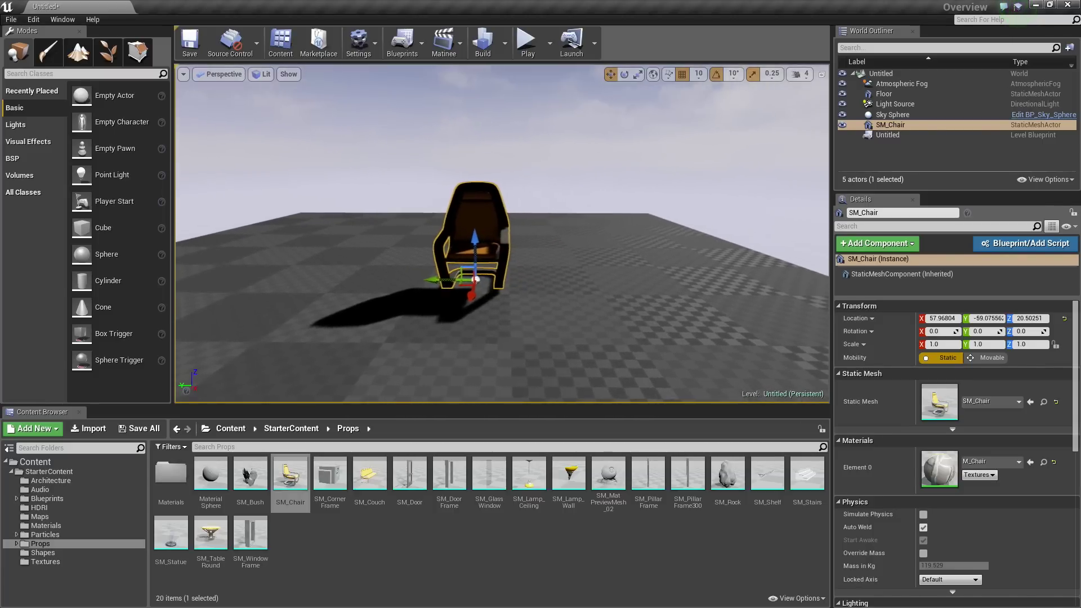
pyautogui.press('a')
pyautogui.moveTo(503, 315)
pyautogui.mouseDown(button='right')
pyautogui.moveTo(490, 309)
pyautogui.moveTo(524, 309)
pyautogui.moveTo(507, 303)
pyautogui.mouseUp(button='right')
pyautogui.press('w')
pyautogui.press('s')
pyautogui.moveTo(511, 244); pyautogui.dragTo(526, 209)
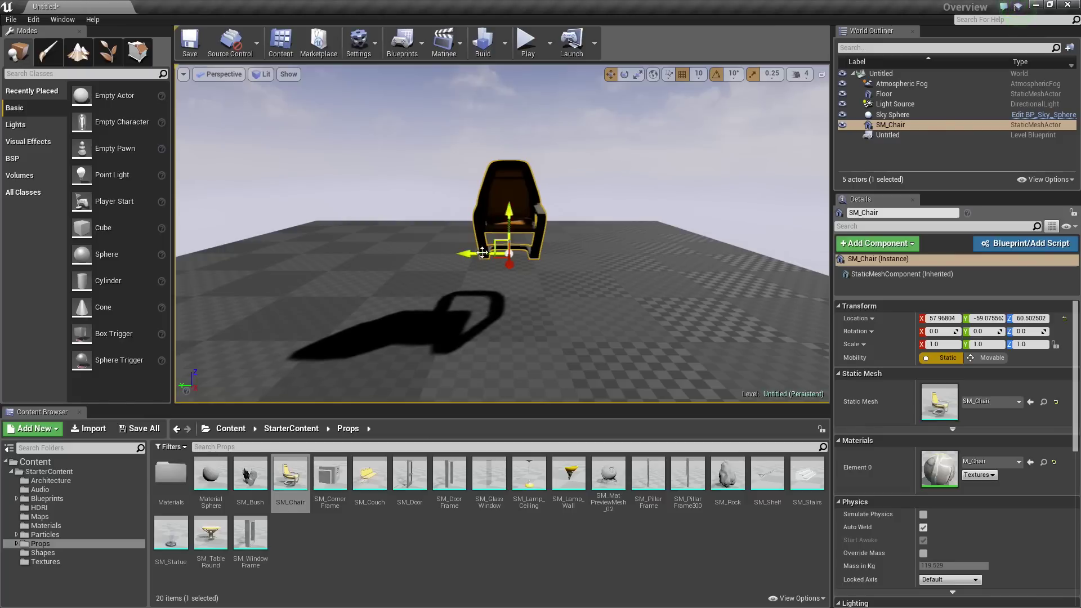
pyautogui.moveTo(479, 255); pyautogui.dragTo(506, 186)
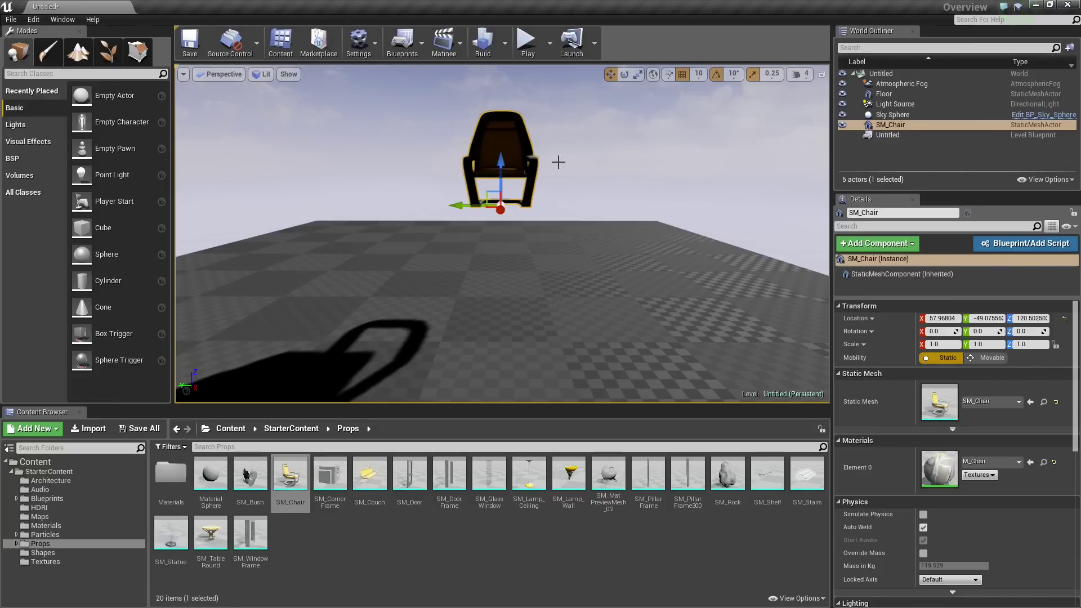
# Rotate the chair -40 degrees around X and lower it along the world Z axis to about Z 110
pyautogui.moveTo(562, 159); pyautogui.dragTo(555, 141, button='right')
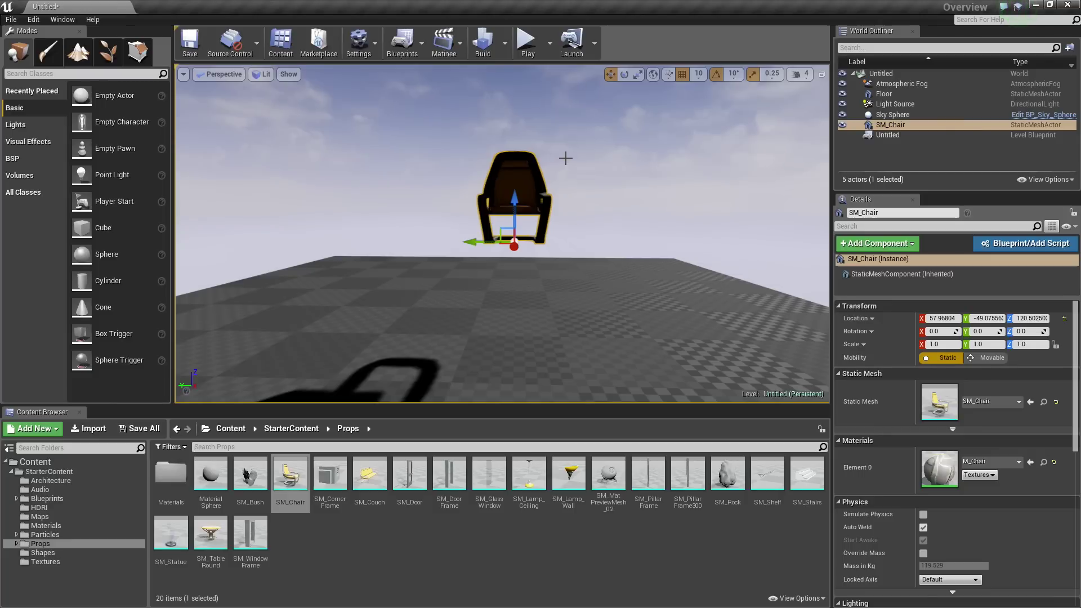
pyautogui.press('e')
pyautogui.moveTo(547, 193); pyautogui.dragTo(555, 240)
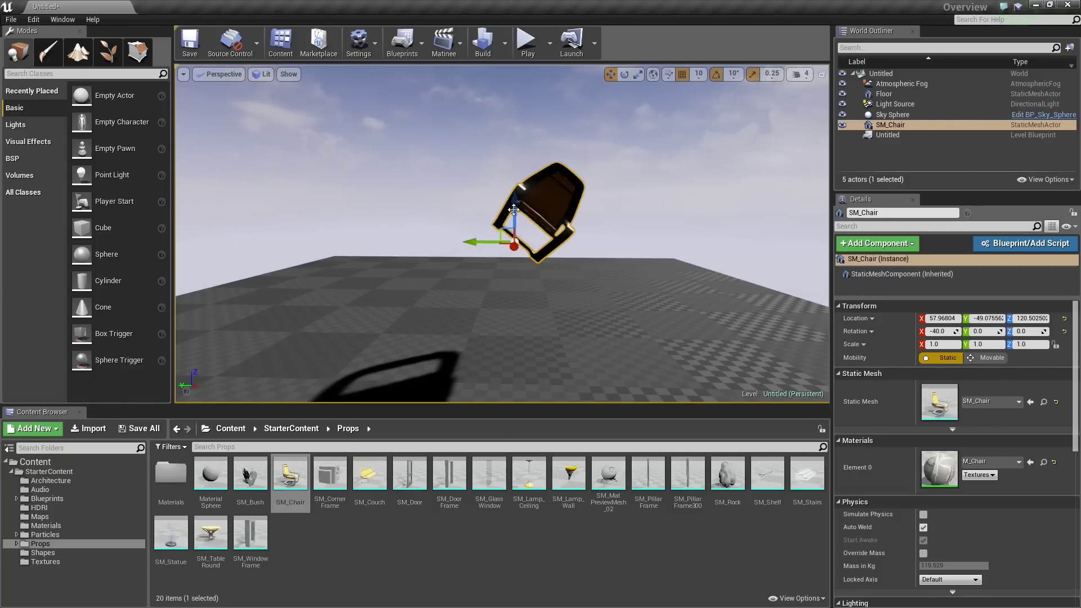
pyautogui.moveTo(514, 206)
pyautogui.mouseDown()
pyautogui.moveTo(514, 112)
pyautogui.moveTo(515, 216)
pyautogui.mouseUp()
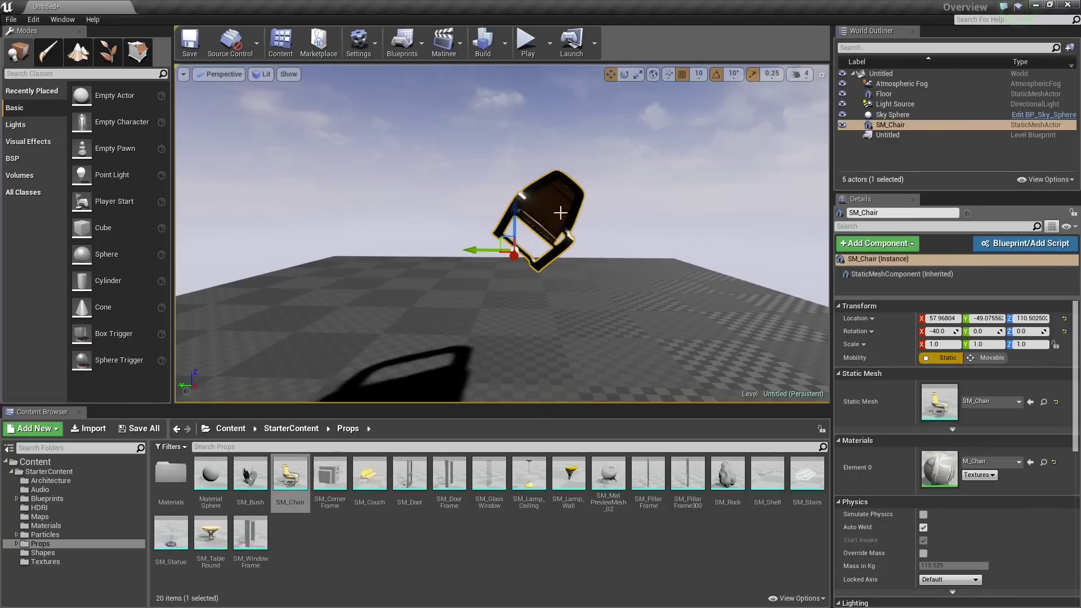
# Move the chair along its local Z axis to about Y -100, Z 172, and lower it along world Z to about Z 152
pyautogui.click(654, 75)
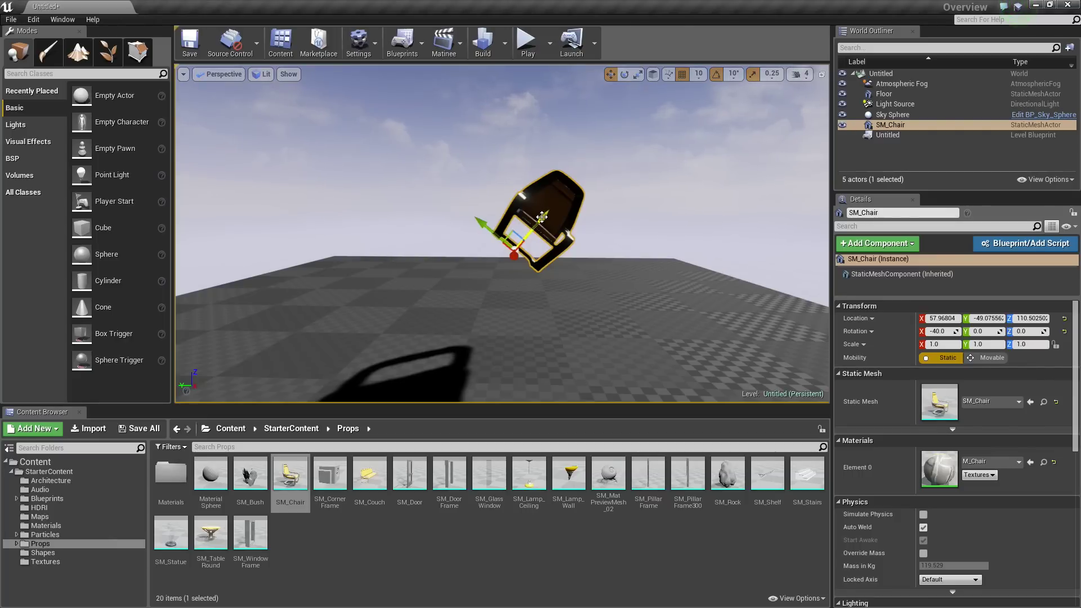
pyautogui.moveTo(542, 217); pyautogui.dragTo(624, 201)
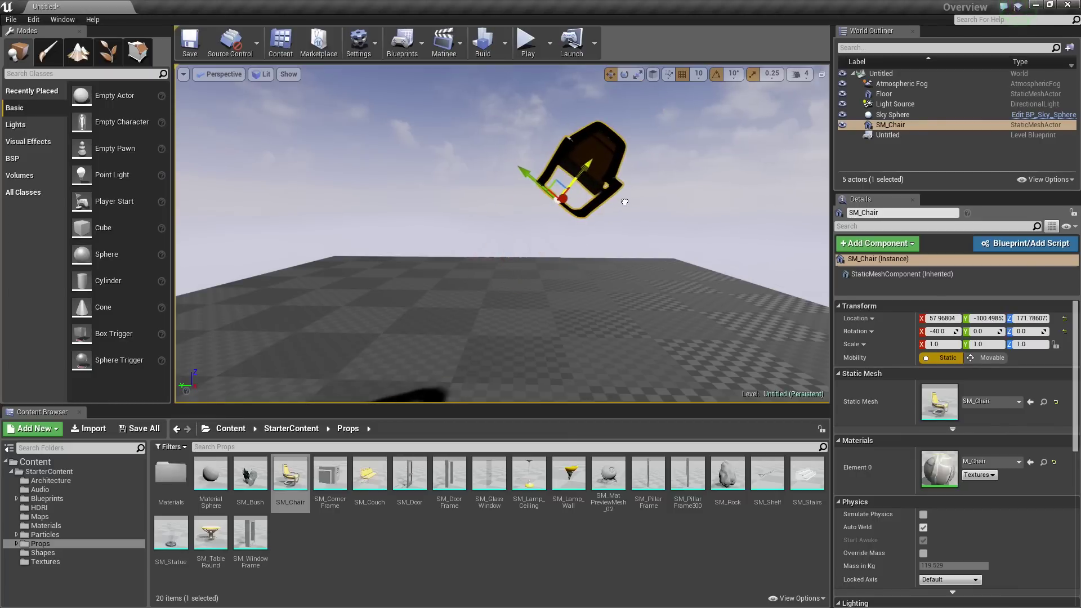
pyautogui.click(653, 76)
pyautogui.moveTo(561, 160); pyautogui.dragTo(548, 179)
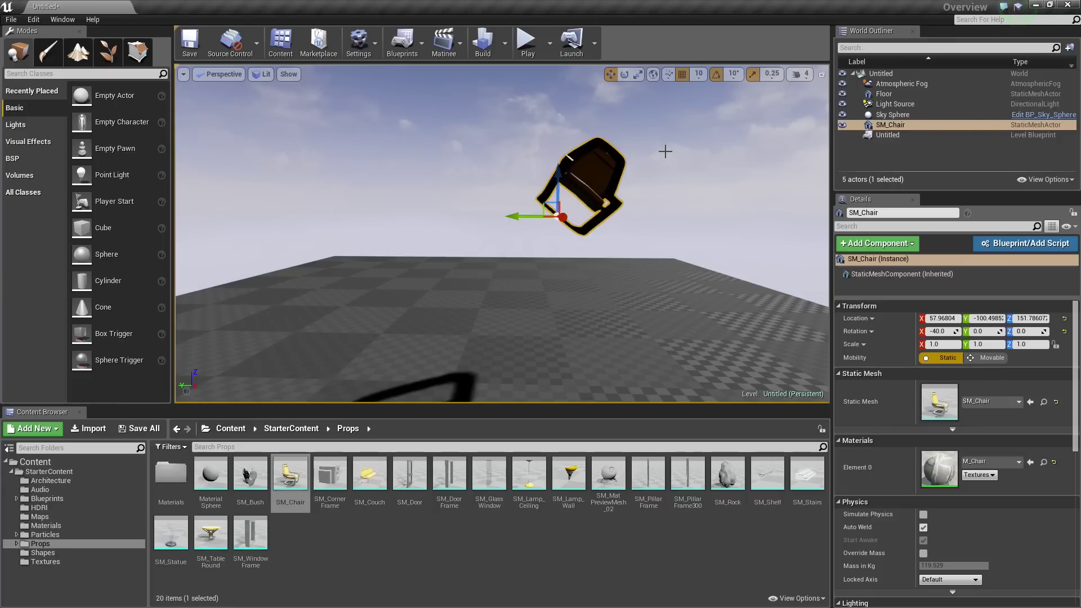
# Toggle between world and local coordinates, move the chair in local space to about Y -10.5, Z 114.5, and return to world coordinates
pyautogui.hotkey('ctrl', '`')
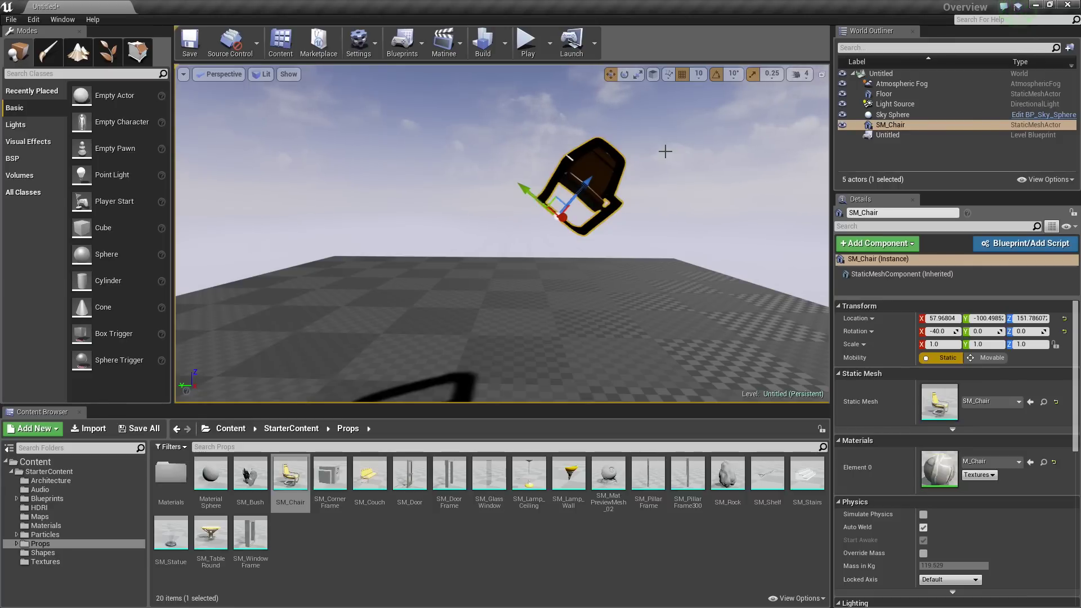
pyautogui.hotkey('ctrl', '`')
pyautogui.hotkey('ctrl', '`')
pyautogui.hotkey('ctrl', '`')
pyautogui.hotkey('ctrl', '`')
pyautogui.hotkey('ctrl', '`')
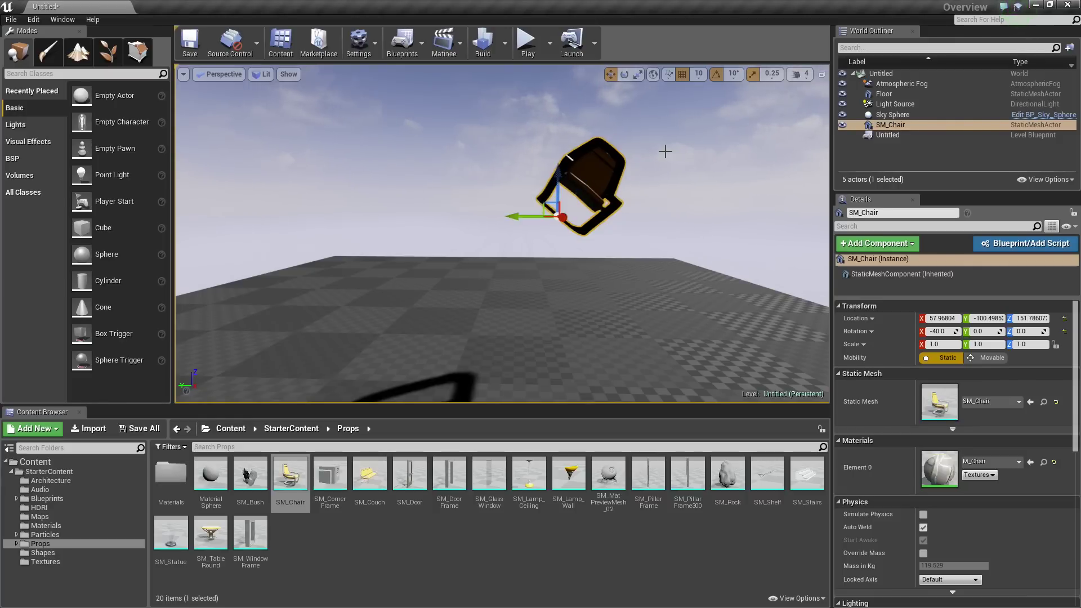
pyautogui.hotkey('ctrl', '`')
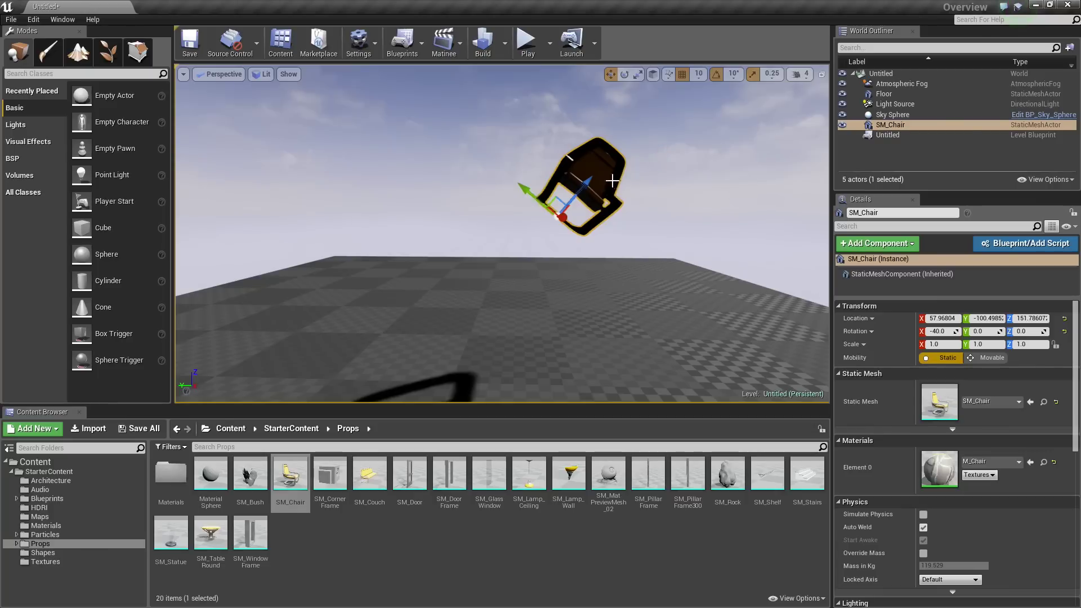
pyautogui.moveTo(588, 184); pyautogui.dragTo(489, 210)
pyautogui.hotkey('ctrl', '`')
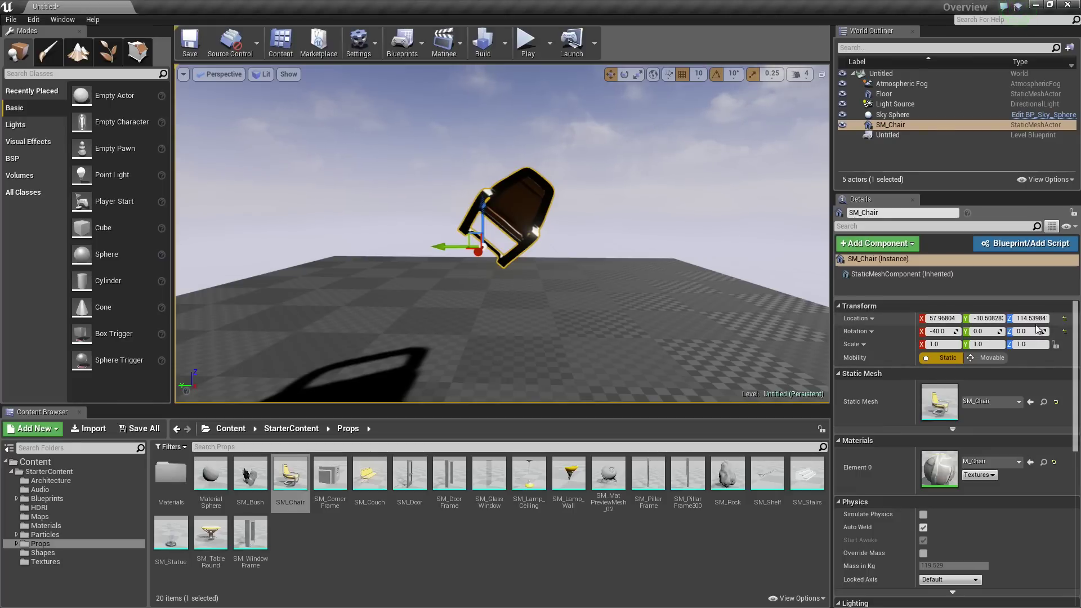
# Set the chair's X rotation to 0
pyautogui.click(937, 331)
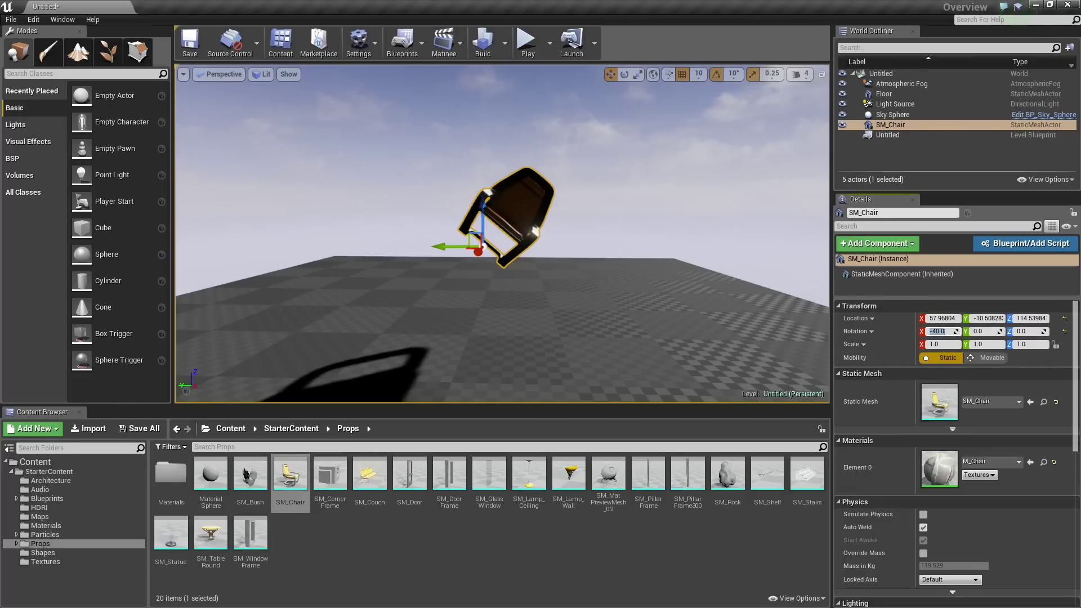
pyautogui.write('0')
pyautogui.press('Return')
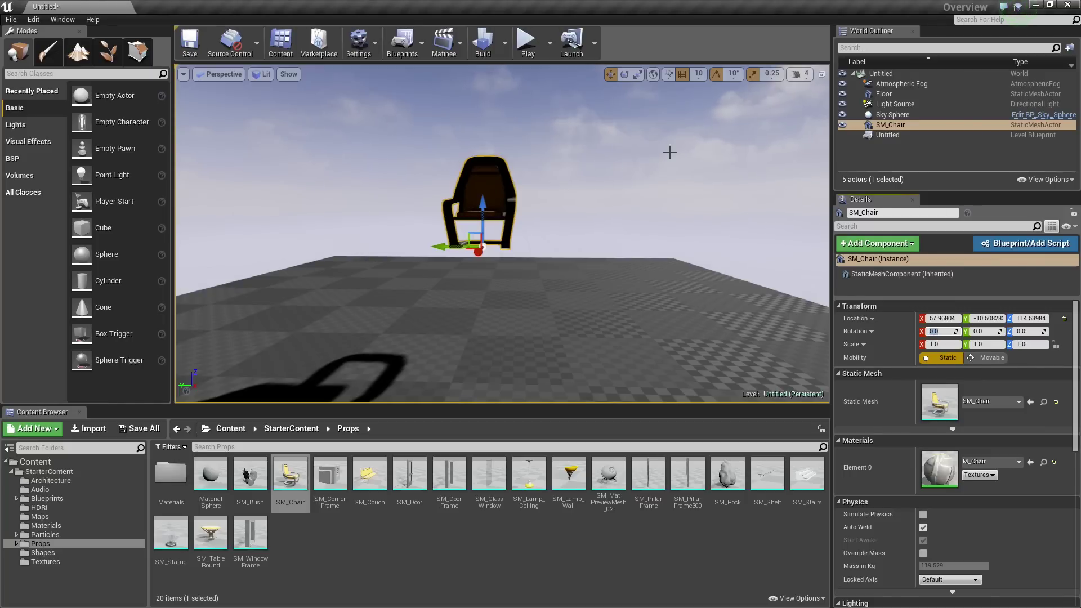
# Drop the chair onto the floor and set its location to X 0, Y 0, Z 20
pyautogui.moveTo(570, 167)
pyautogui.mouseDown(button='right')
pyautogui.moveTo(558, 166)
pyautogui.moveTo(570, 167)
pyautogui.mouseUp(button='right')
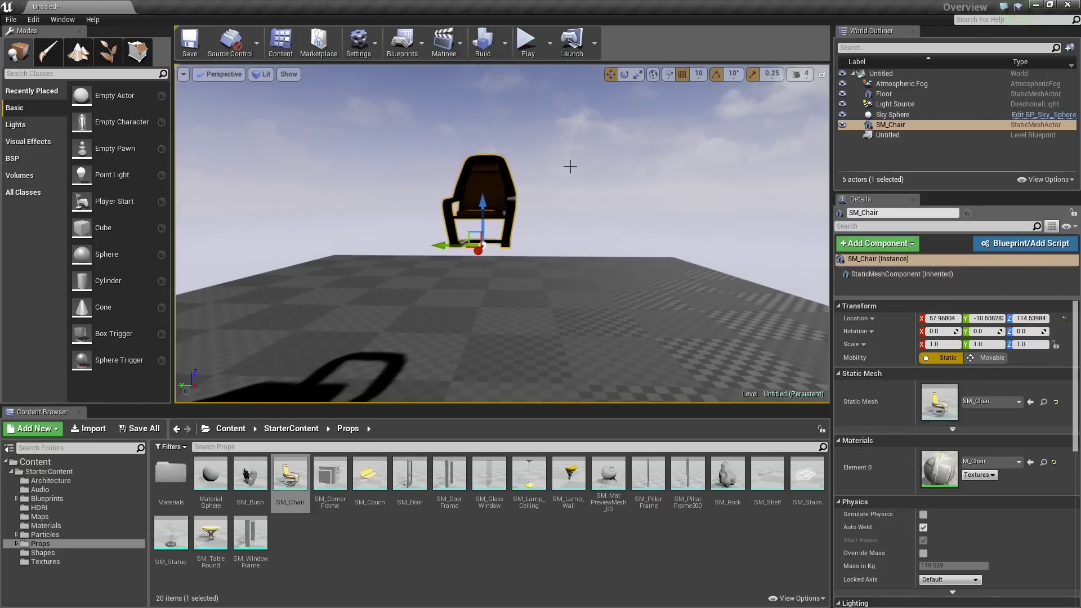
pyautogui.press('End')
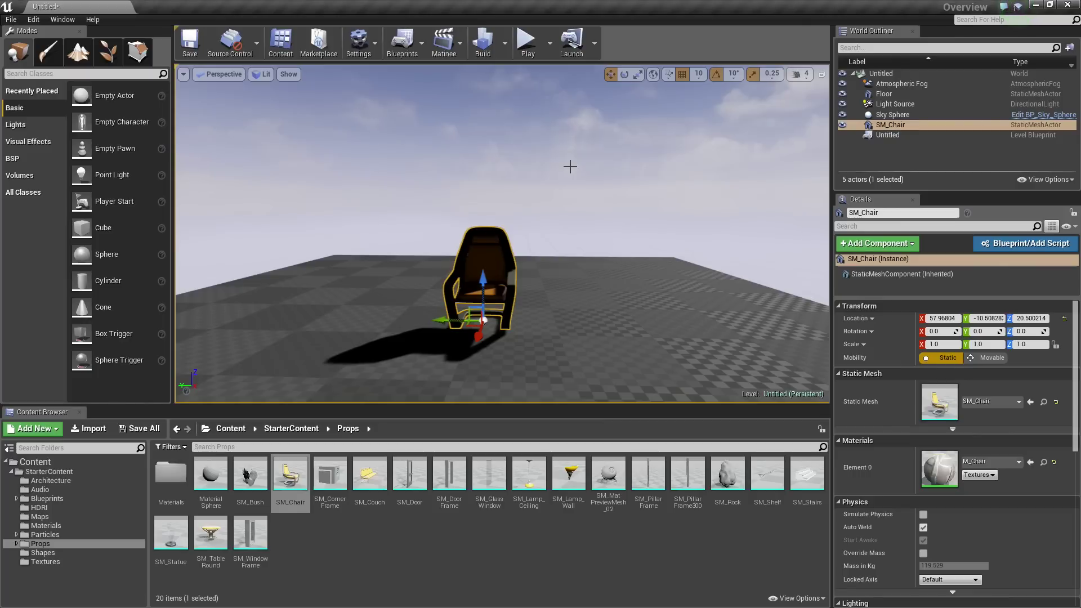
pyautogui.click(945, 319)
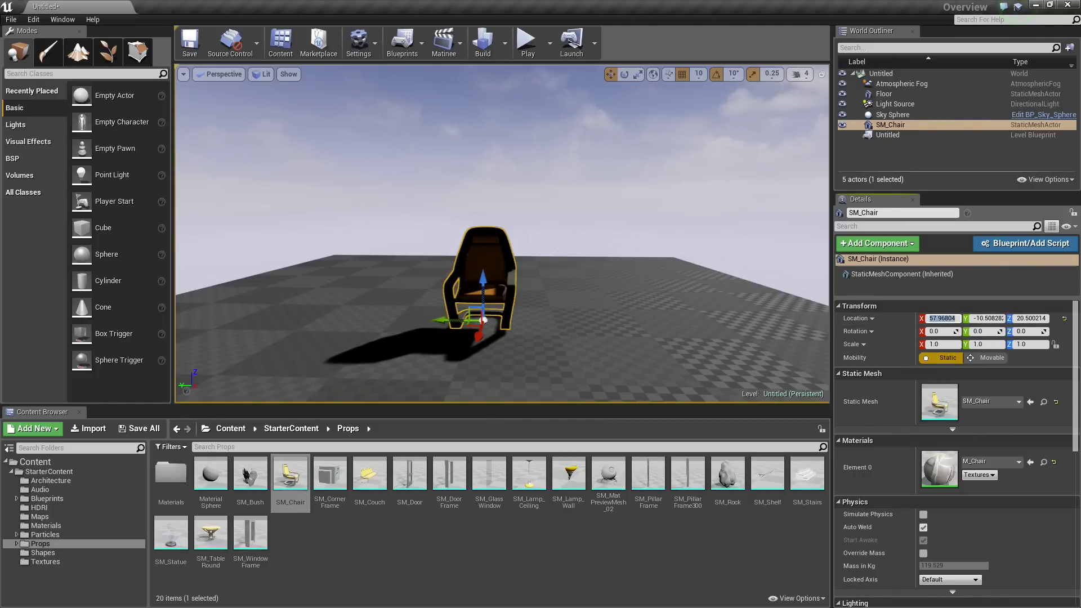
pyautogui.write('0')
pyautogui.press('Tab')
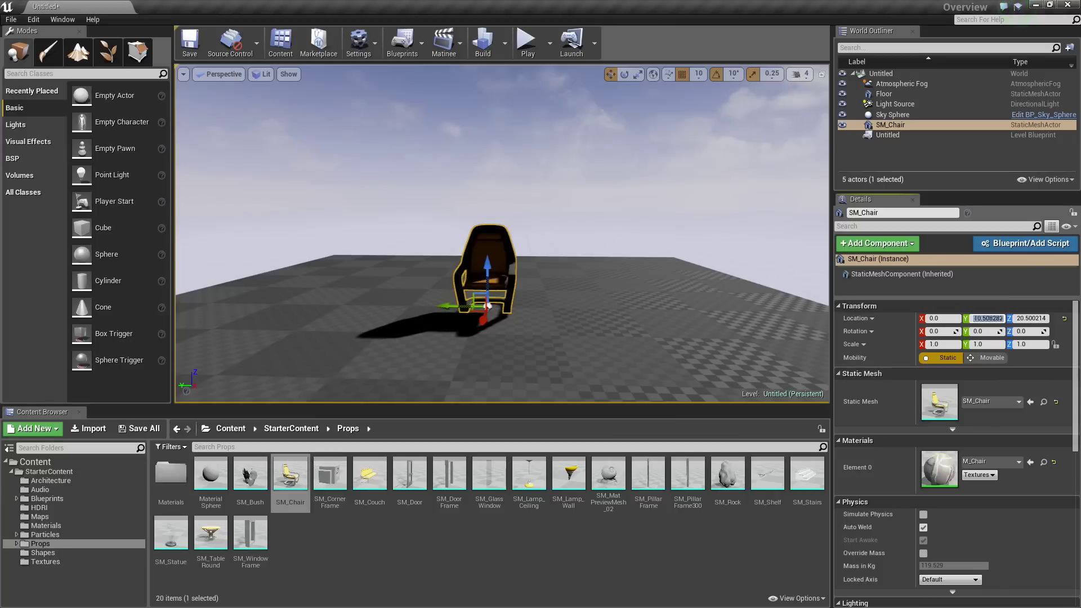
pyautogui.write('0')
pyautogui.press('Tab')
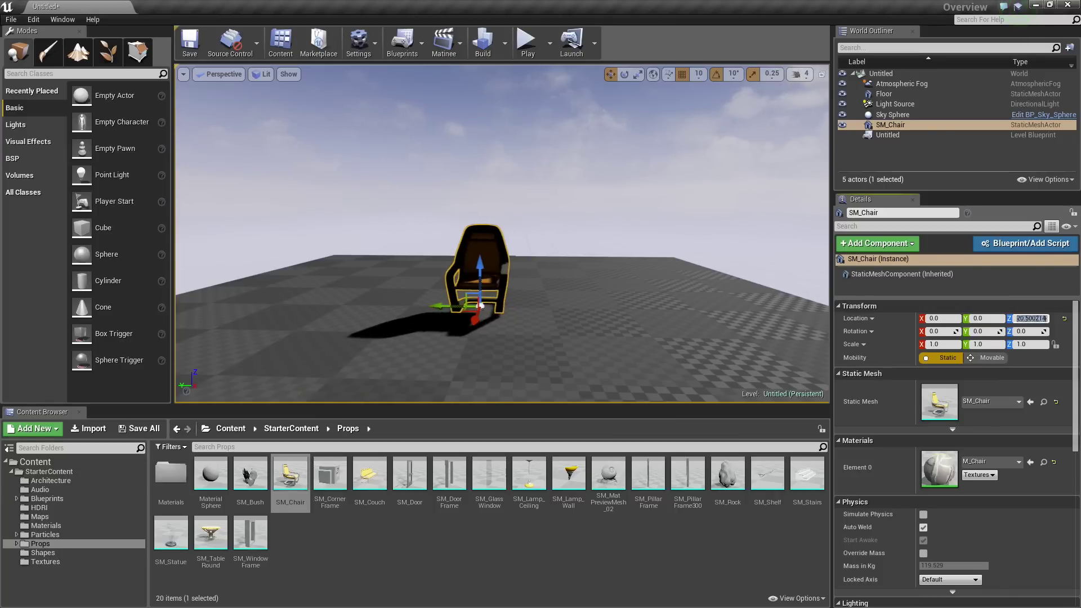
pyautogui.write('20.0')
# Set the chair's X location to 30, change it to 200, and return it to 0
pyautogui.press('d')
pyautogui.moveTo(698, 293); pyautogui.dragTo(532, 288, button='right')
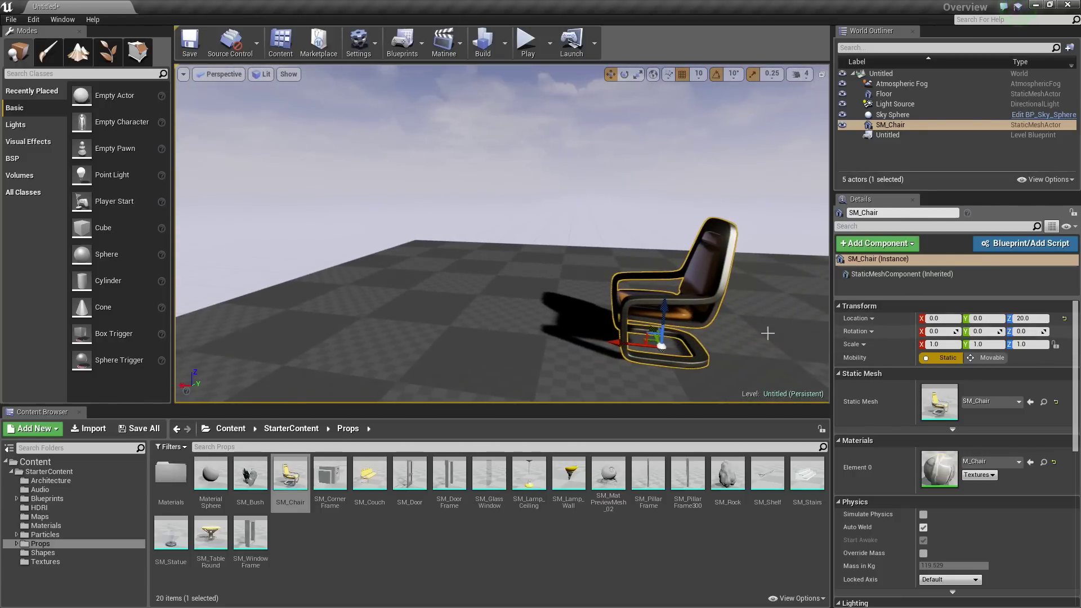
pyautogui.moveTo(768, 332); pyautogui.dragTo(780, 323, button='right')
pyautogui.press('s')
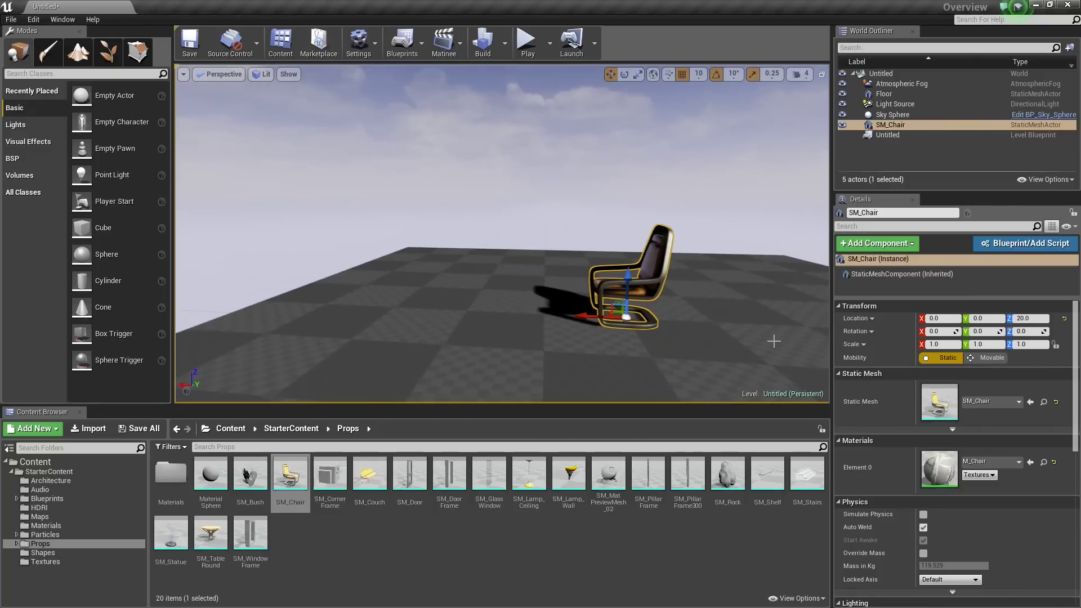
pyautogui.click(945, 321)
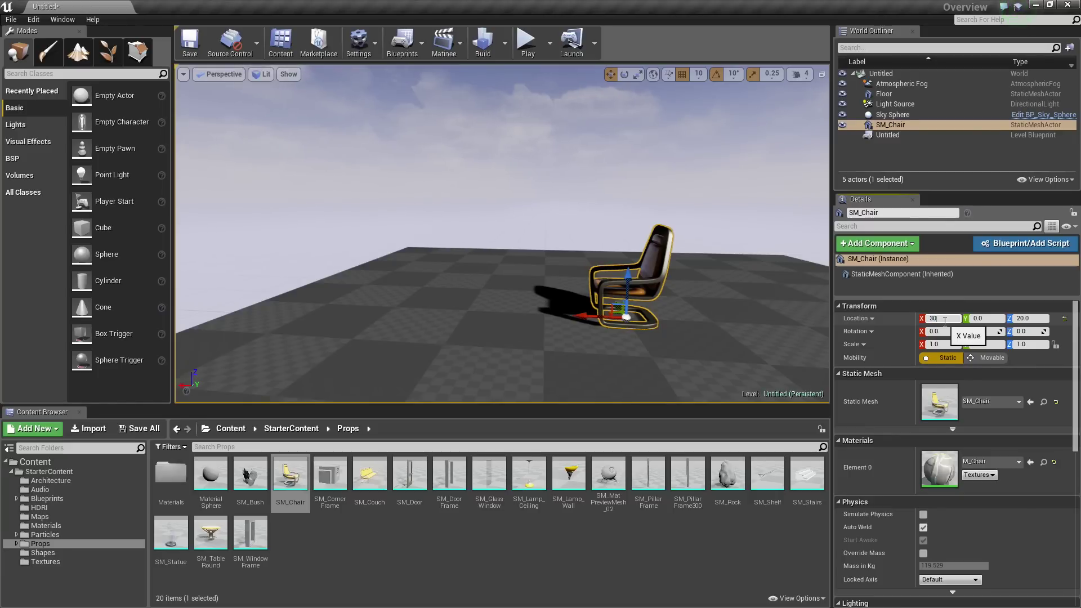
pyautogui.press('Return')
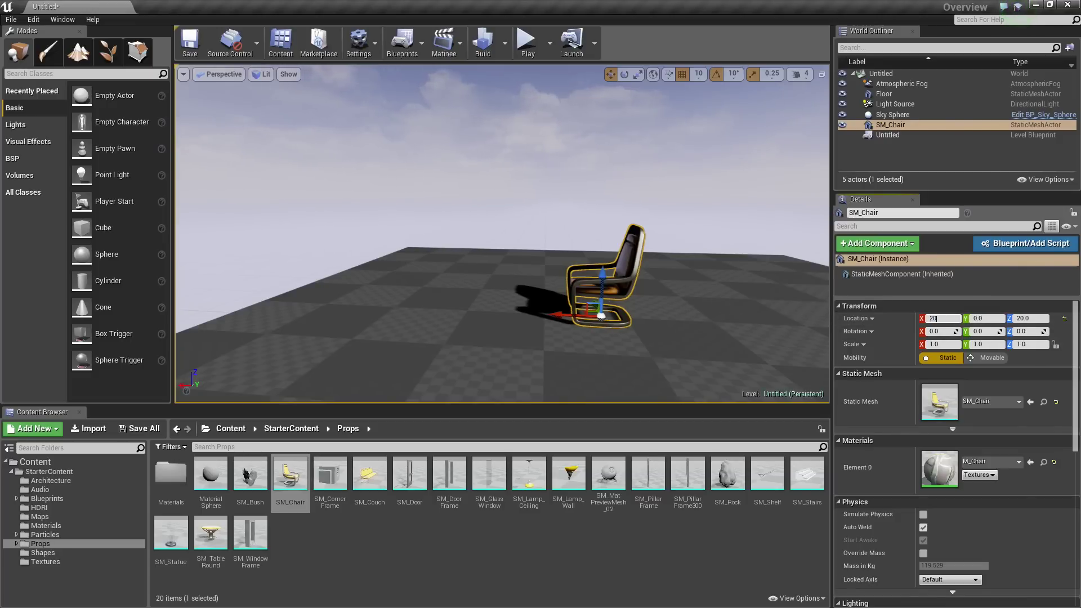
pyautogui.write('0')
pyautogui.press('Return')
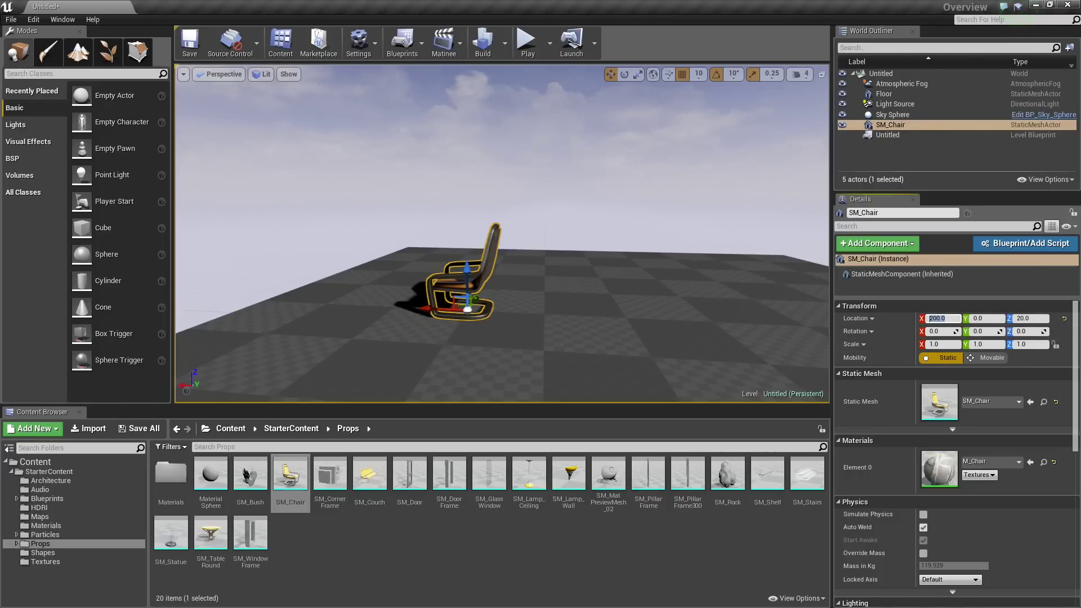
pyautogui.write('0')
pyautogui.press('Return')
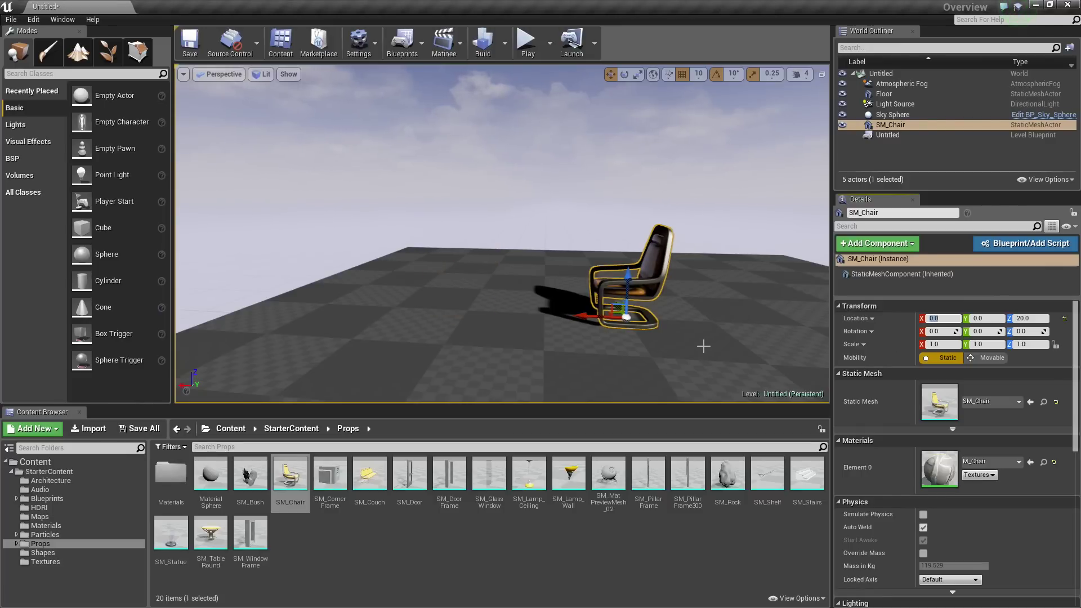
# Check the chair's location type options, keeping Relative, and move the chair along the X axis to 10
pyautogui.click(872, 319)
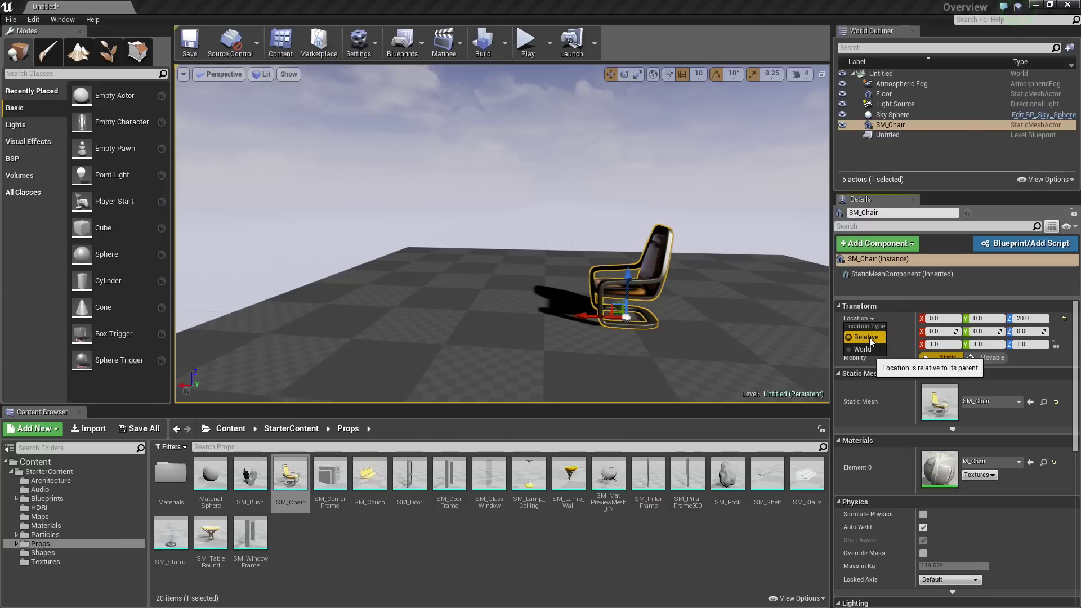
pyautogui.click(873, 319)
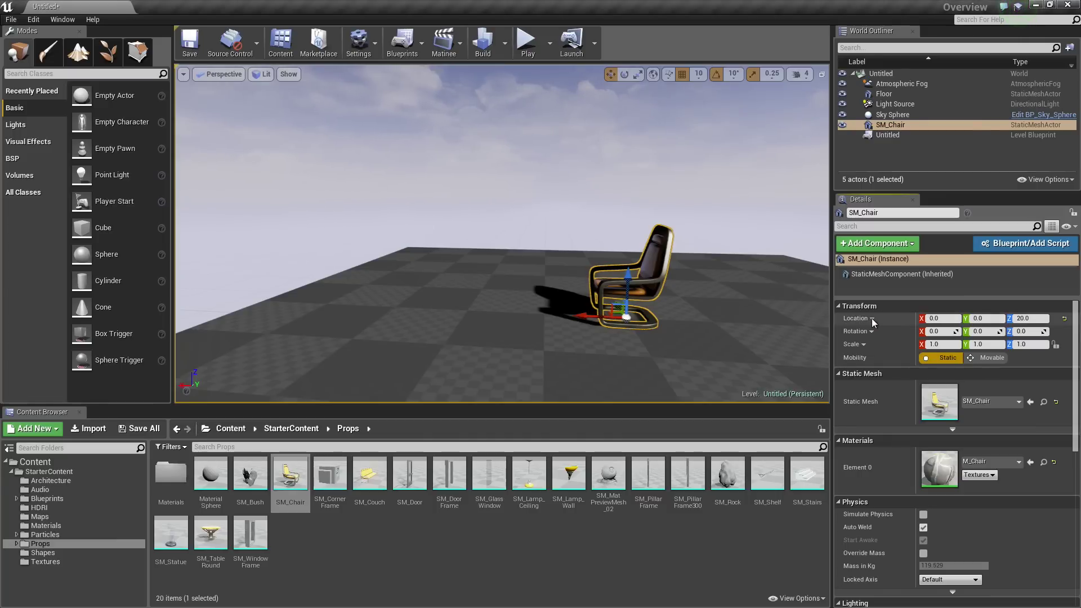
pyautogui.moveTo(706, 319); pyautogui.dragTo(718, 323, button='right')
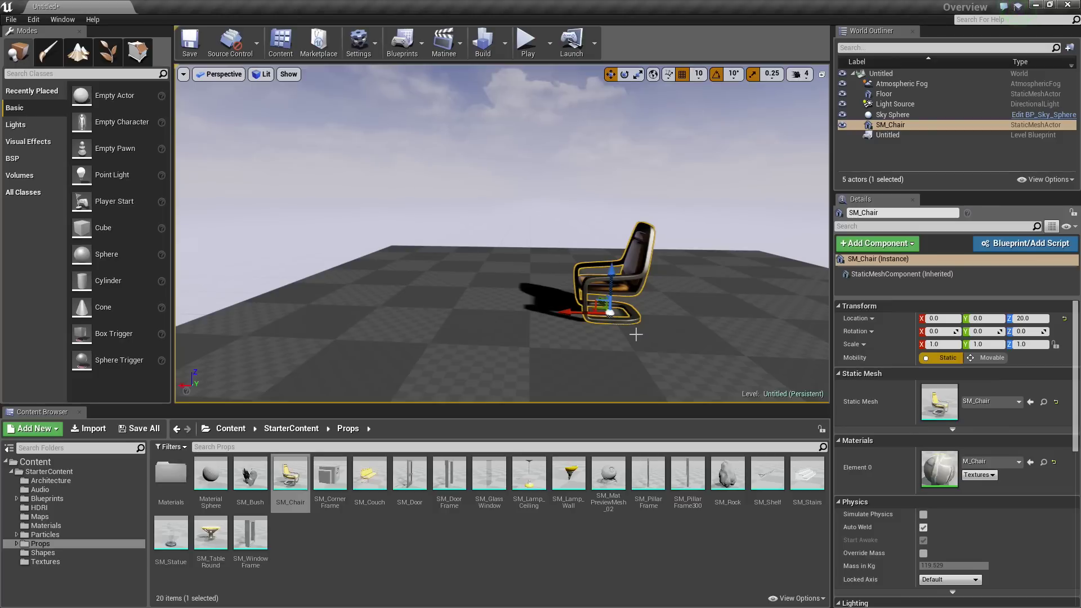
pyautogui.moveTo(570, 313)
pyautogui.mouseDown()
pyautogui.moveTo(477, 313)
pyautogui.moveTo(723, 314)
pyautogui.moveTo(521, 312)
pyautogui.moveTo(562, 311)
pyautogui.mouseUp()
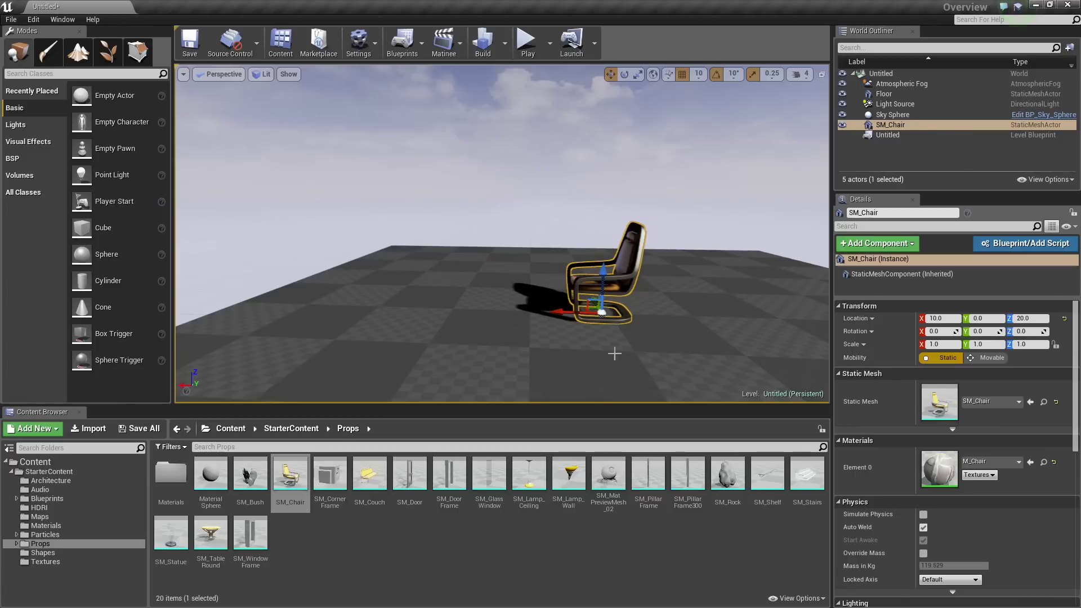
# Set the position grid snap to 100 and try to move the chair along the X axis
pyautogui.click(703, 78)
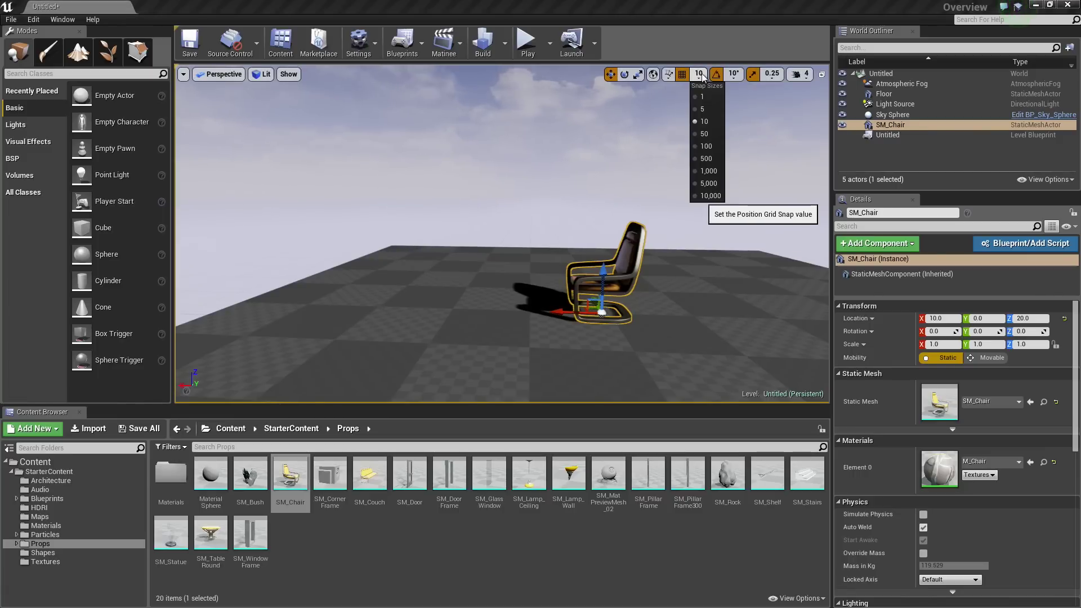
pyautogui.click(707, 146)
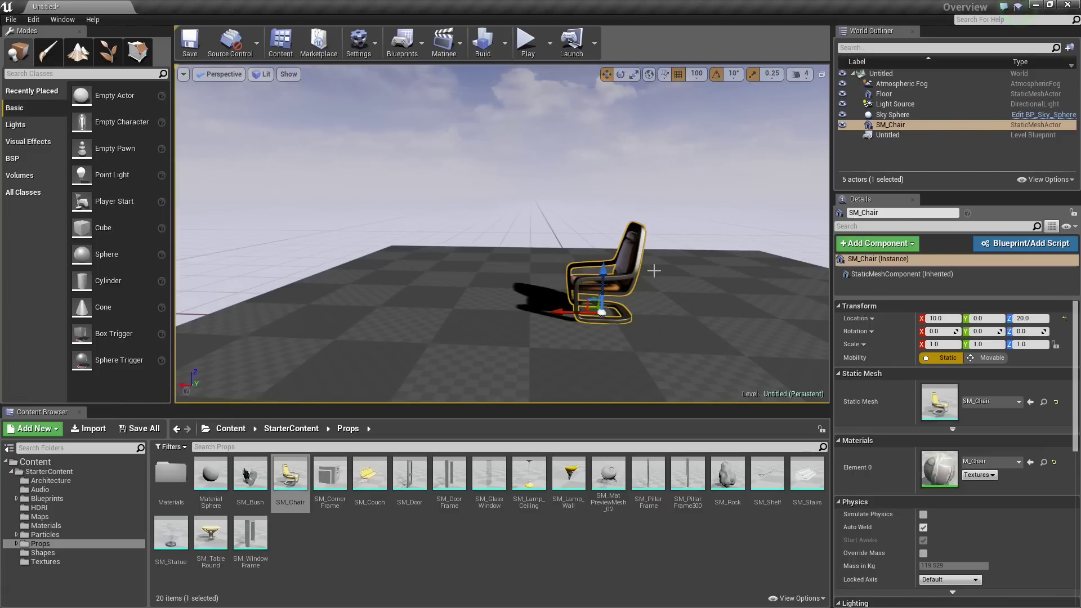
pyautogui.moveTo(557, 311); pyautogui.dragTo(592, 311)
# Set the position grid snap to 5 and move the chair along the X axis to 70
pyautogui.click(698, 78)
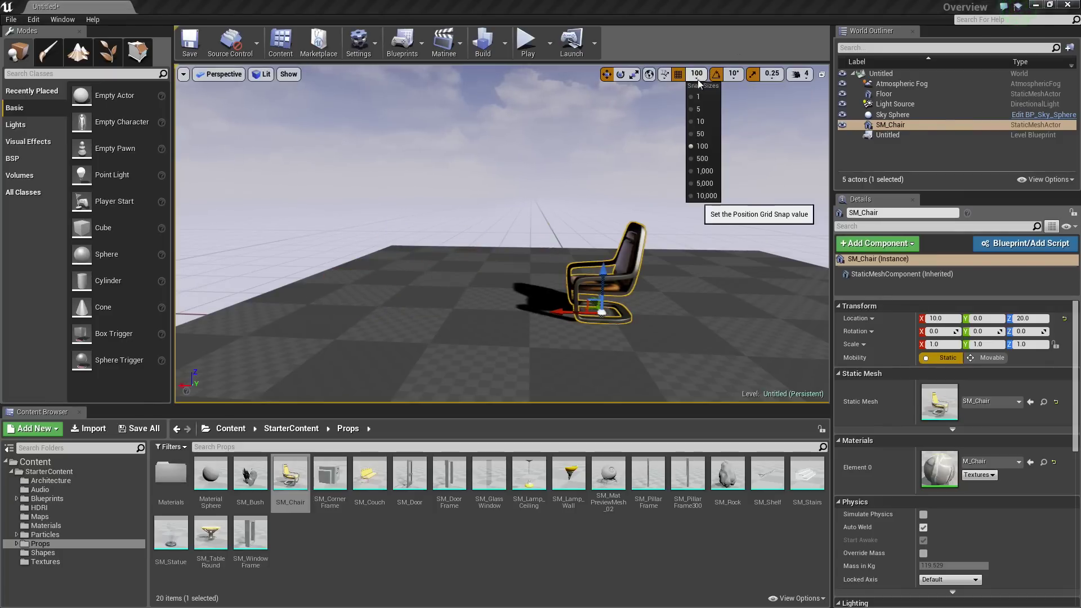
pyautogui.click(702, 107)
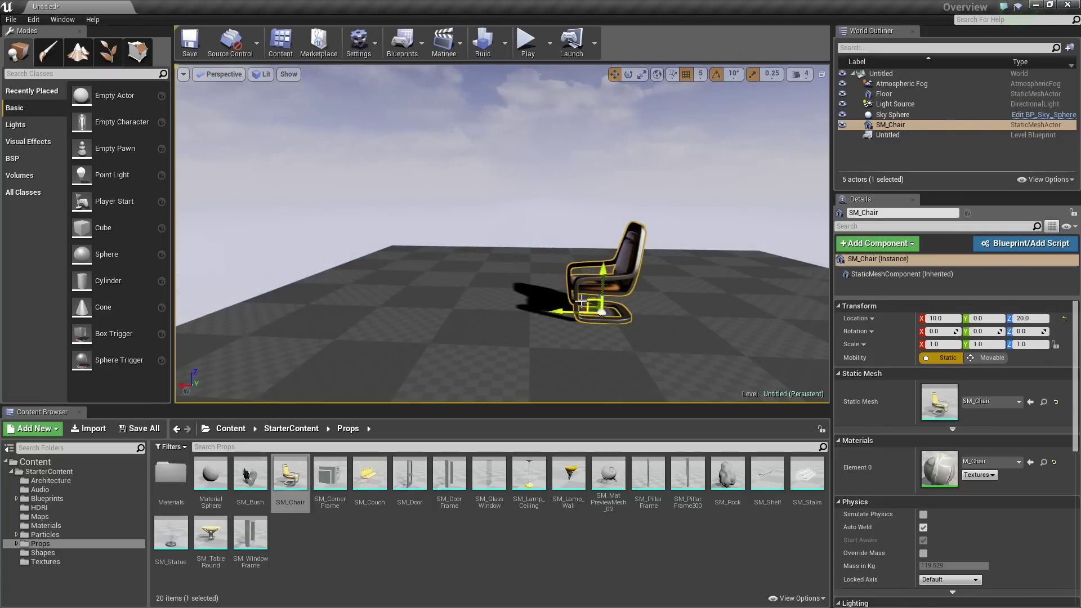
pyautogui.moveTo(562, 311); pyautogui.dragTo(516, 314)
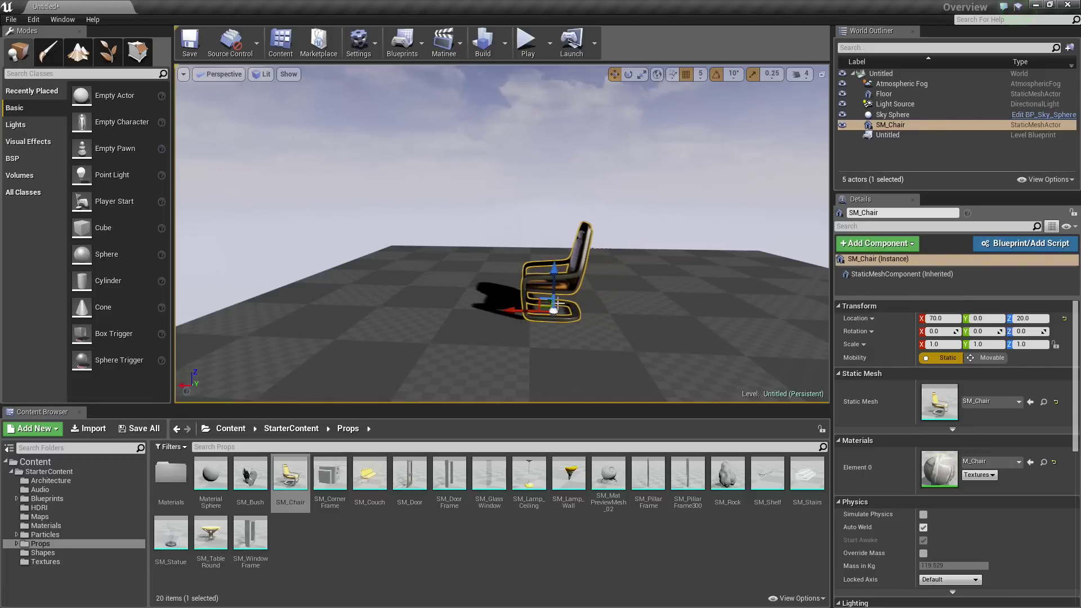
# Set the position grid snap to 1 and move the chair back along the X axis to 31
pyautogui.click(701, 75)
pyautogui.click(703, 98)
pyautogui.moveTo(509, 310); pyautogui.dragTo(538, 319)
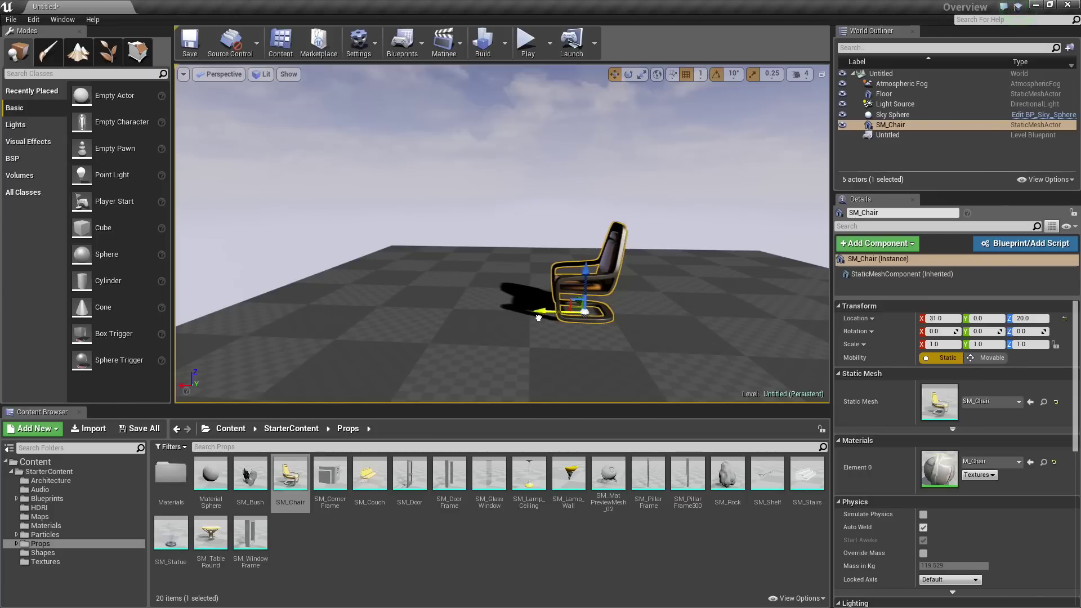
# Turn off position grid snapping and move the chair freely to about X 2.7, Y -1.1
pyautogui.click(687, 76)
pyautogui.moveTo(551, 317); pyautogui.dragTo(600, 301)
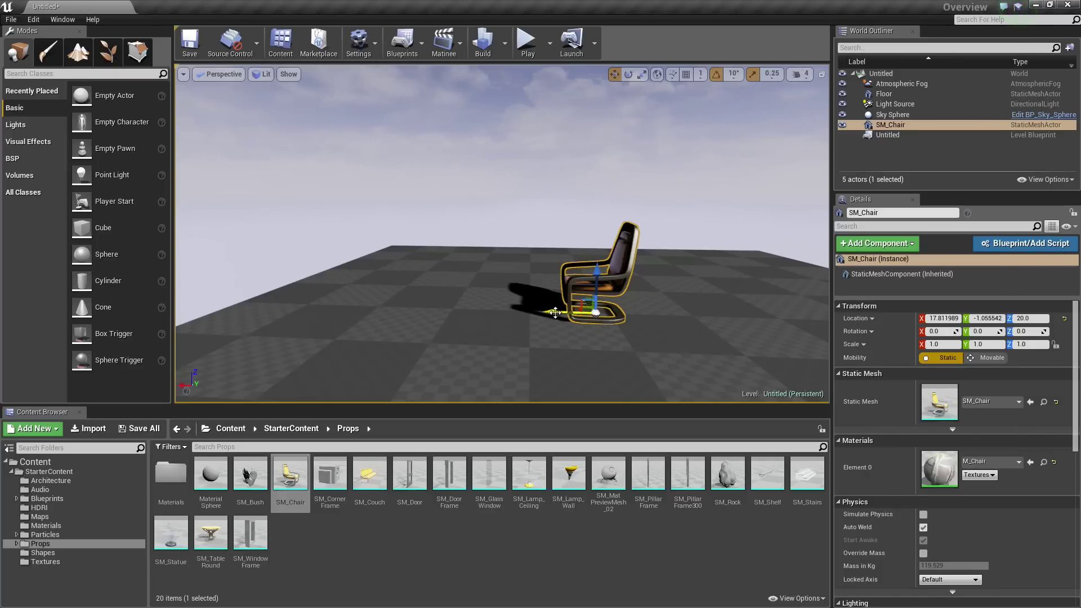
pyautogui.moveTo(556, 308)
pyautogui.mouseDown()
pyautogui.moveTo(423, 304)
pyautogui.moveTo(567, 304)
pyautogui.mouseUp()
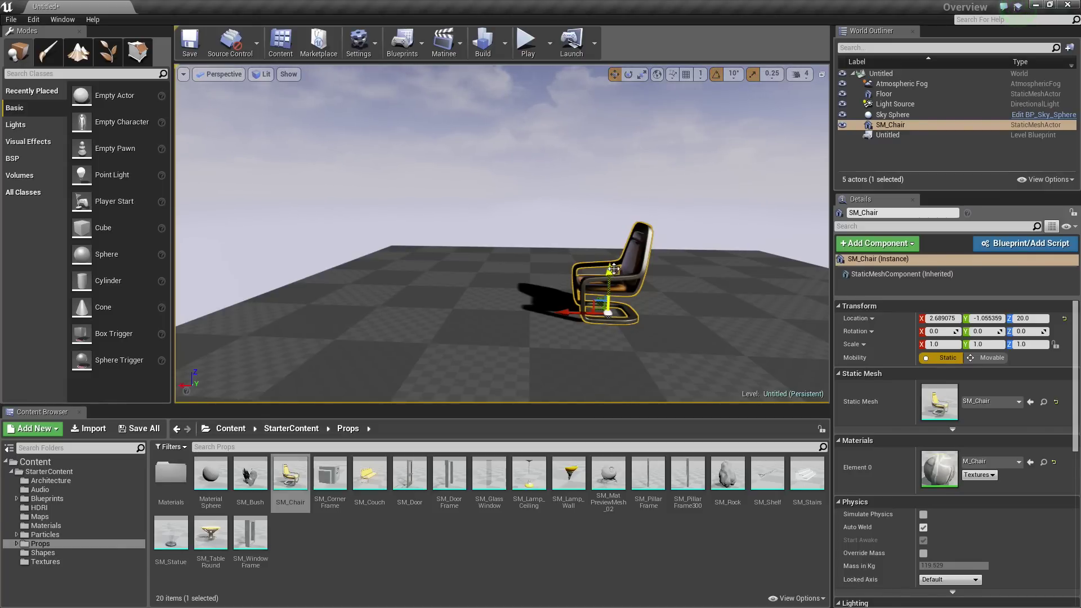
# Raise the chair along the Z axis to about 176
pyautogui.moveTo(610, 275); pyautogui.dragTo(613, 148)
pyautogui.moveTo(623, 148); pyautogui.dragTo(682, 167, button='right')
pyautogui.press('a')
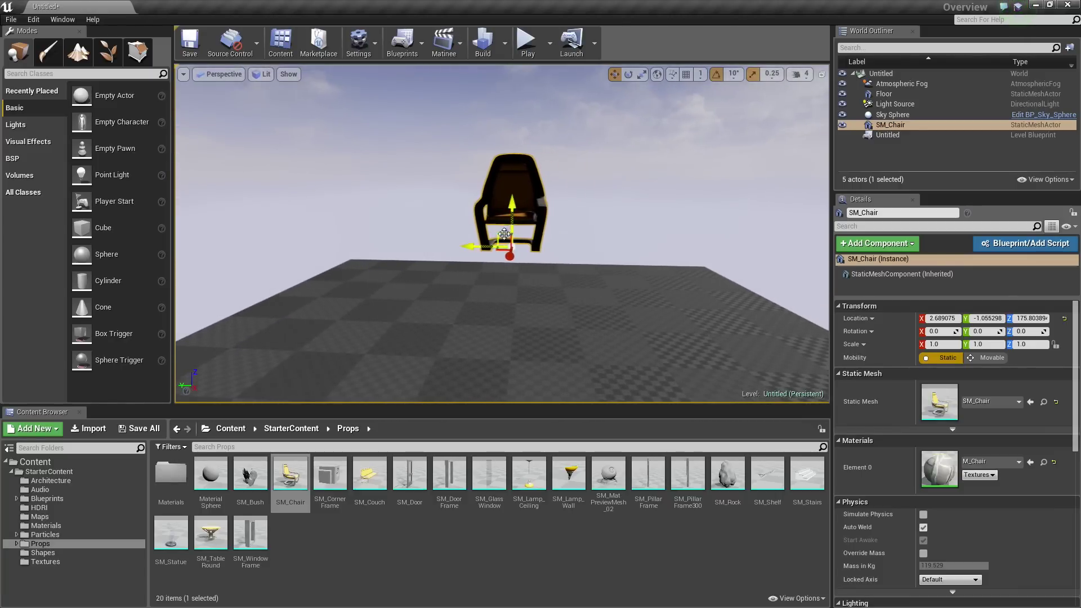
# Move the chair with the two-axis handles to about X 36, Y -17, Z 95, and drop it onto the floor
pyautogui.moveTo(518, 217); pyautogui.dragTo(506, 251)
pyautogui.moveTo(478, 291); pyautogui.dragTo(532, 268)
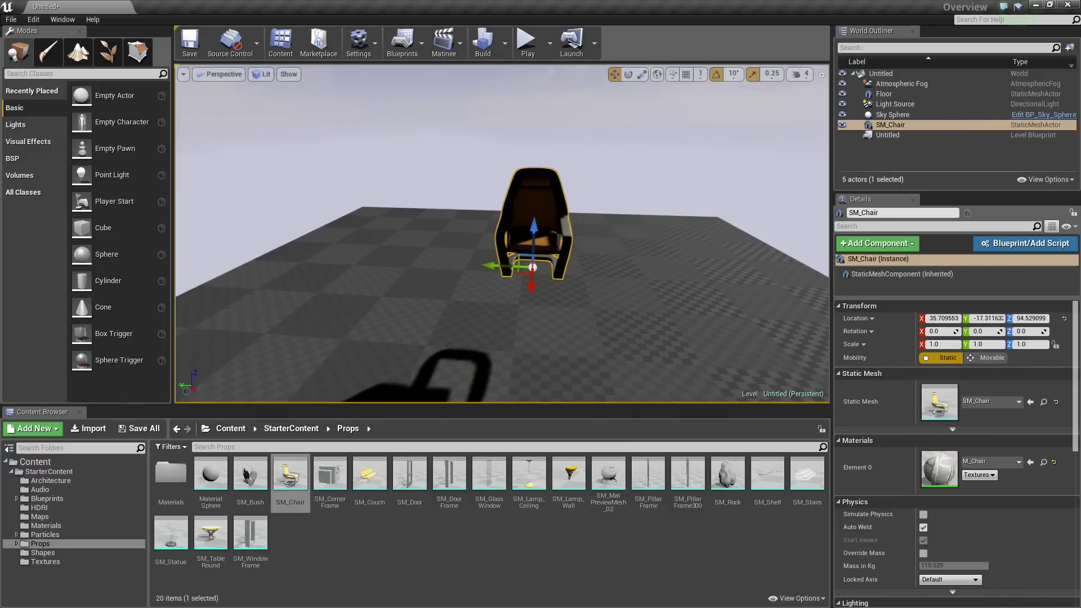
pyautogui.press('End')
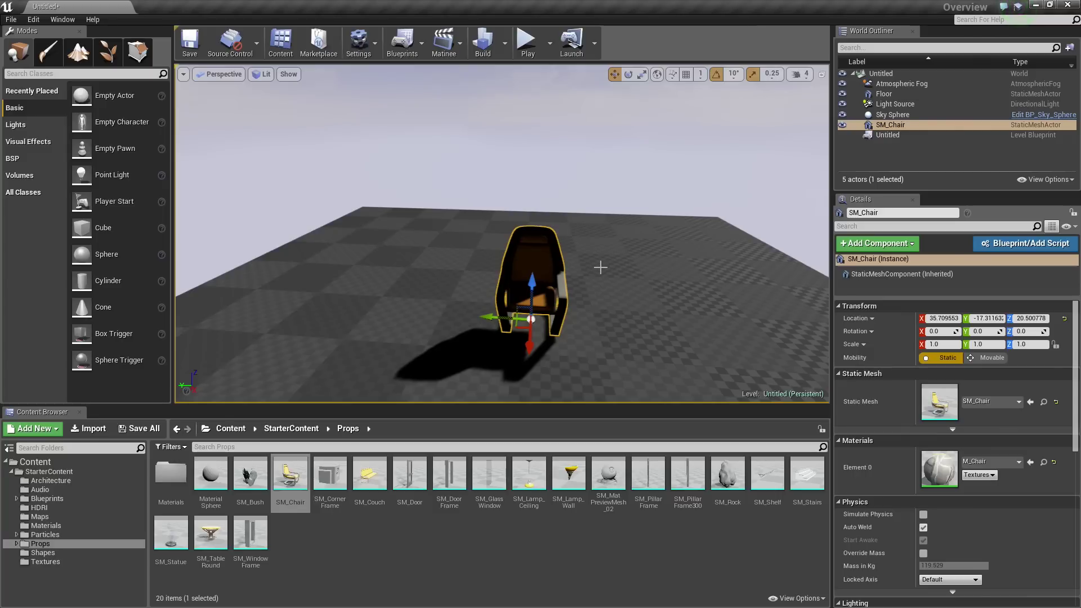
# Raise the chair along Z to about 104.5 and rotate it -30 degrees around X
pyautogui.click(660, 79)
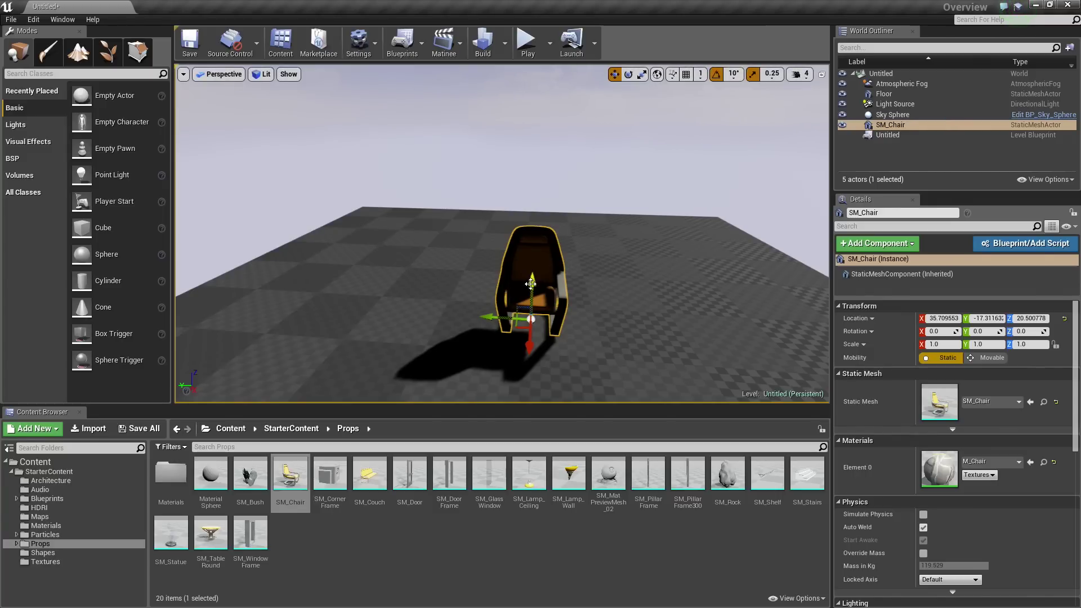
pyautogui.moveTo(532, 284)
pyautogui.mouseDown()
pyautogui.moveTo(534, 221)
pyautogui.moveTo(614, 263)
pyautogui.moveTo(535, 301)
pyautogui.mouseUp()
pyautogui.click(658, 80)
pyautogui.press('e')
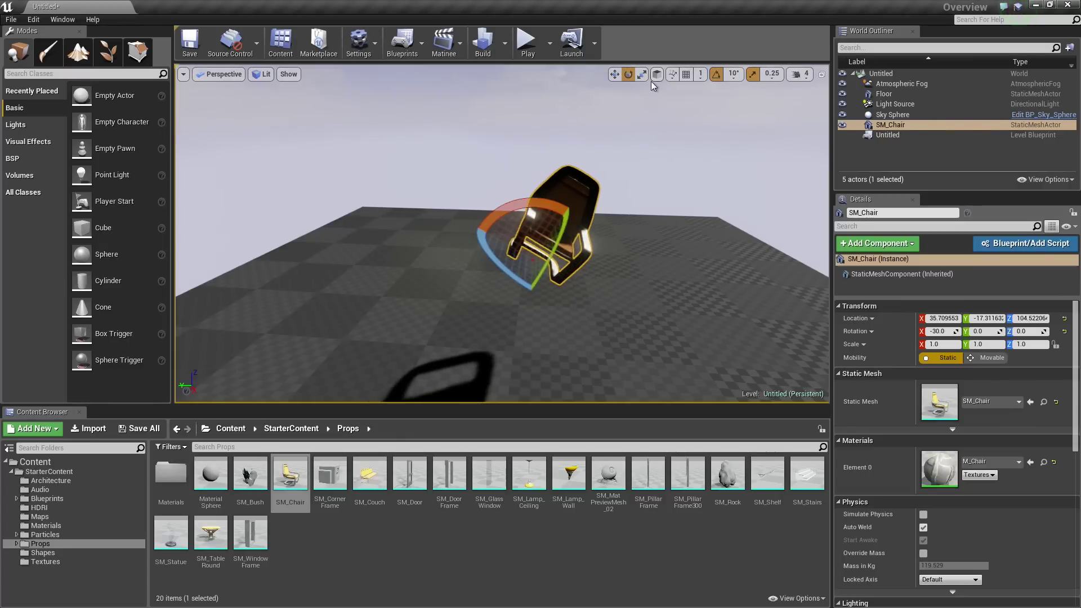
# Switch to moving in local coordinates and move the chair along its local Z axis to about Y -64, Z 186
pyautogui.press('w')
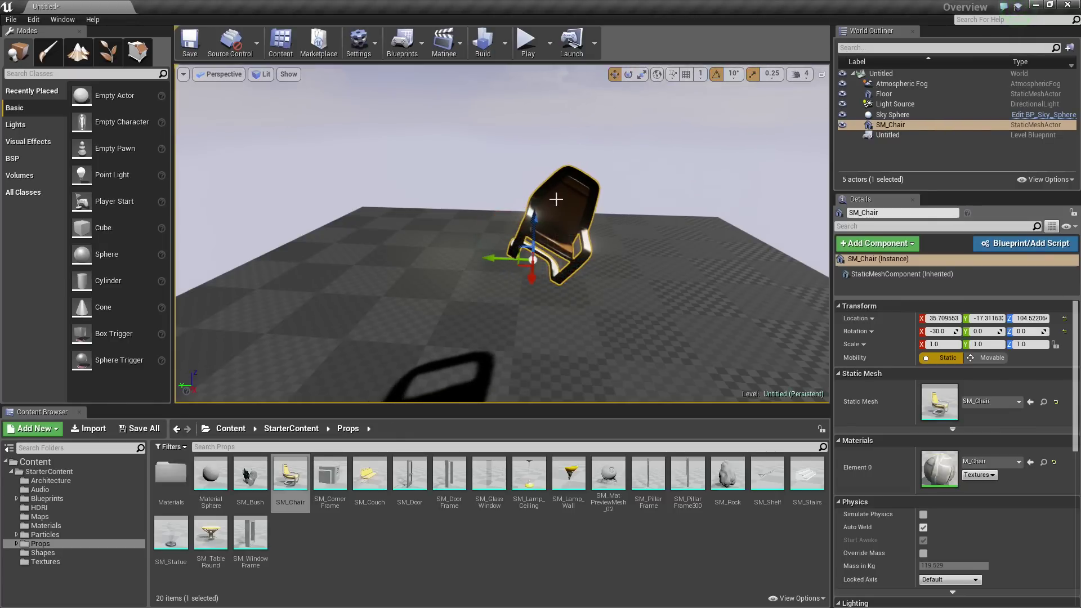
pyautogui.hotkey('ctrl', '`')
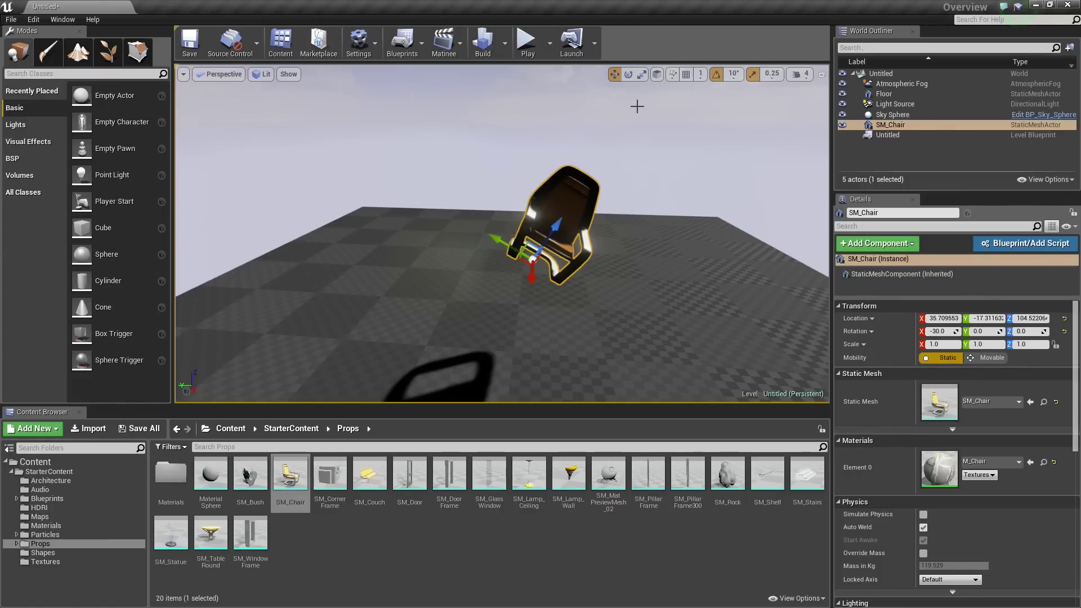
pyautogui.moveTo(565, 211); pyautogui.dragTo(612, 138)
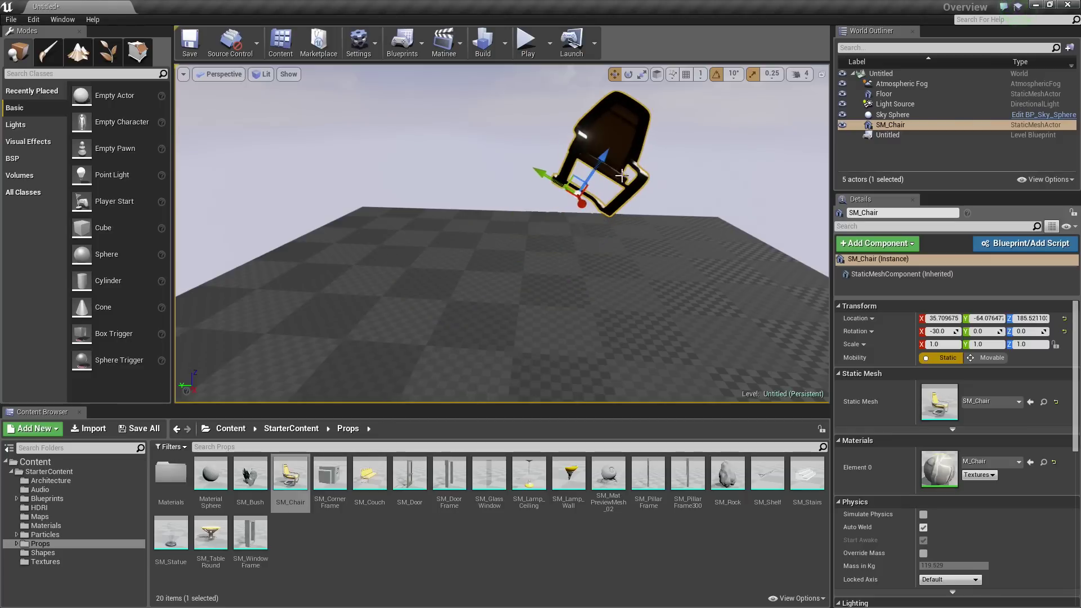
# Set the tilted chair's location to X 0, Y 0, Z 20
pyautogui.click(944, 318)
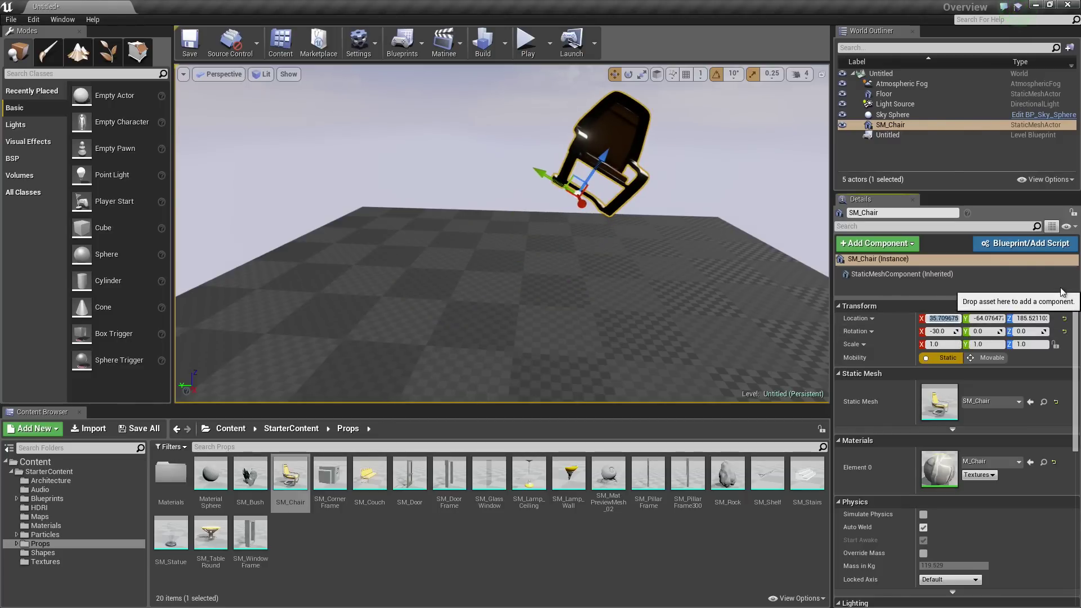
pyautogui.write('0')
pyautogui.press('Tab')
pyautogui.write('0')
pyautogui.press('Tab')
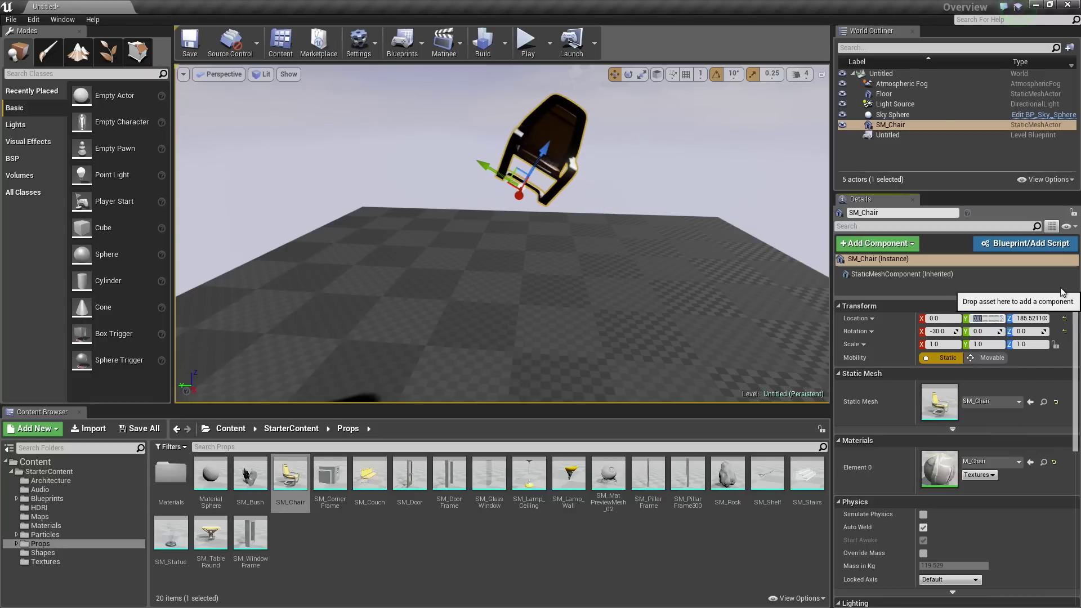
pyautogui.write('20')
pyautogui.press('Return')
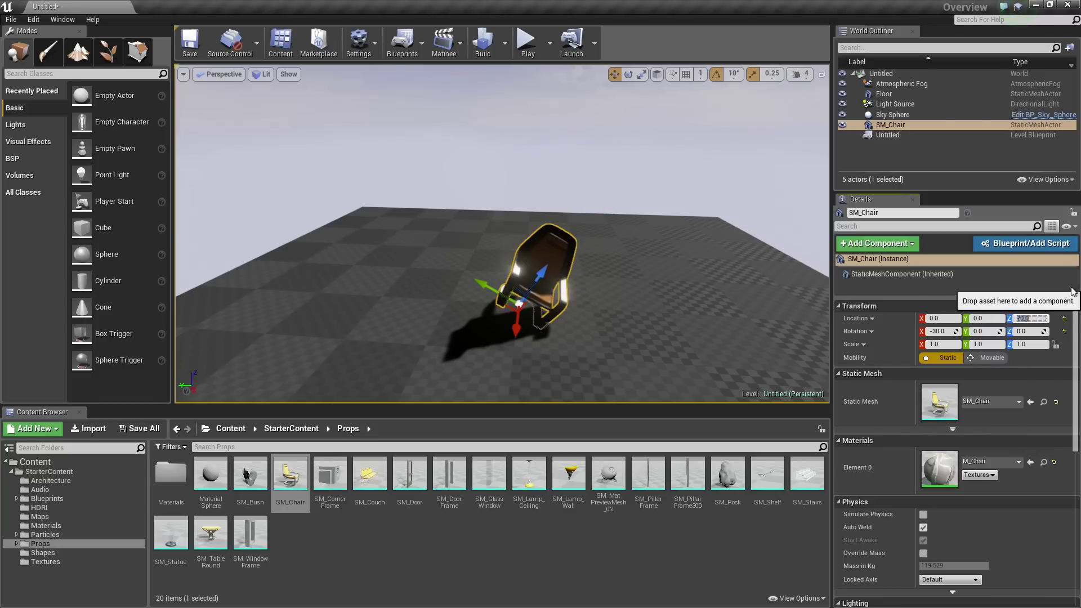
# Set the chair's X rotation to 0
pyautogui.click(937, 332)
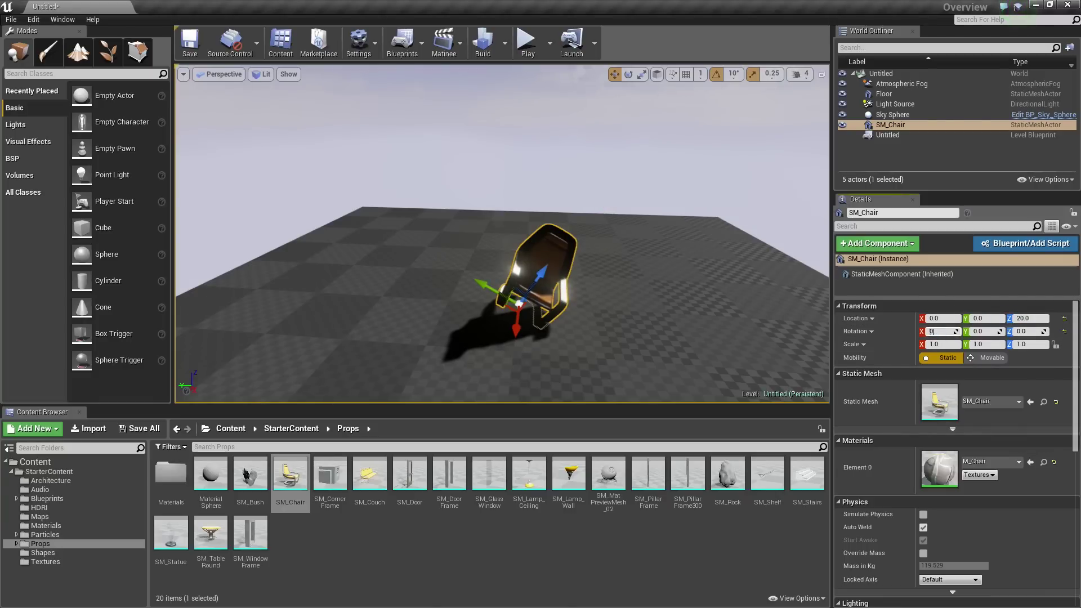
pyautogui.write('0')
pyautogui.press('Return')
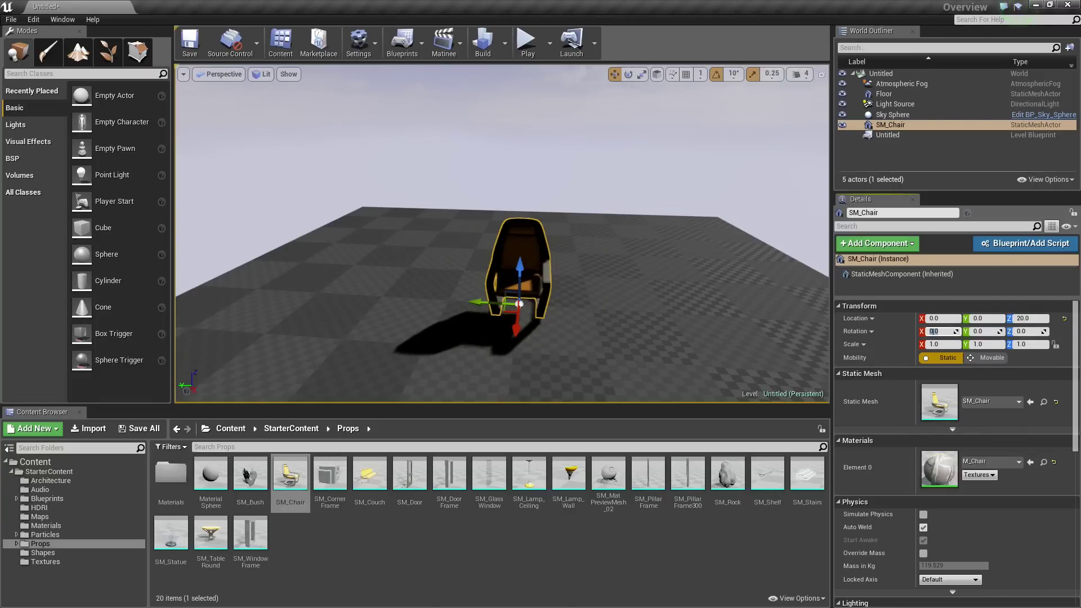